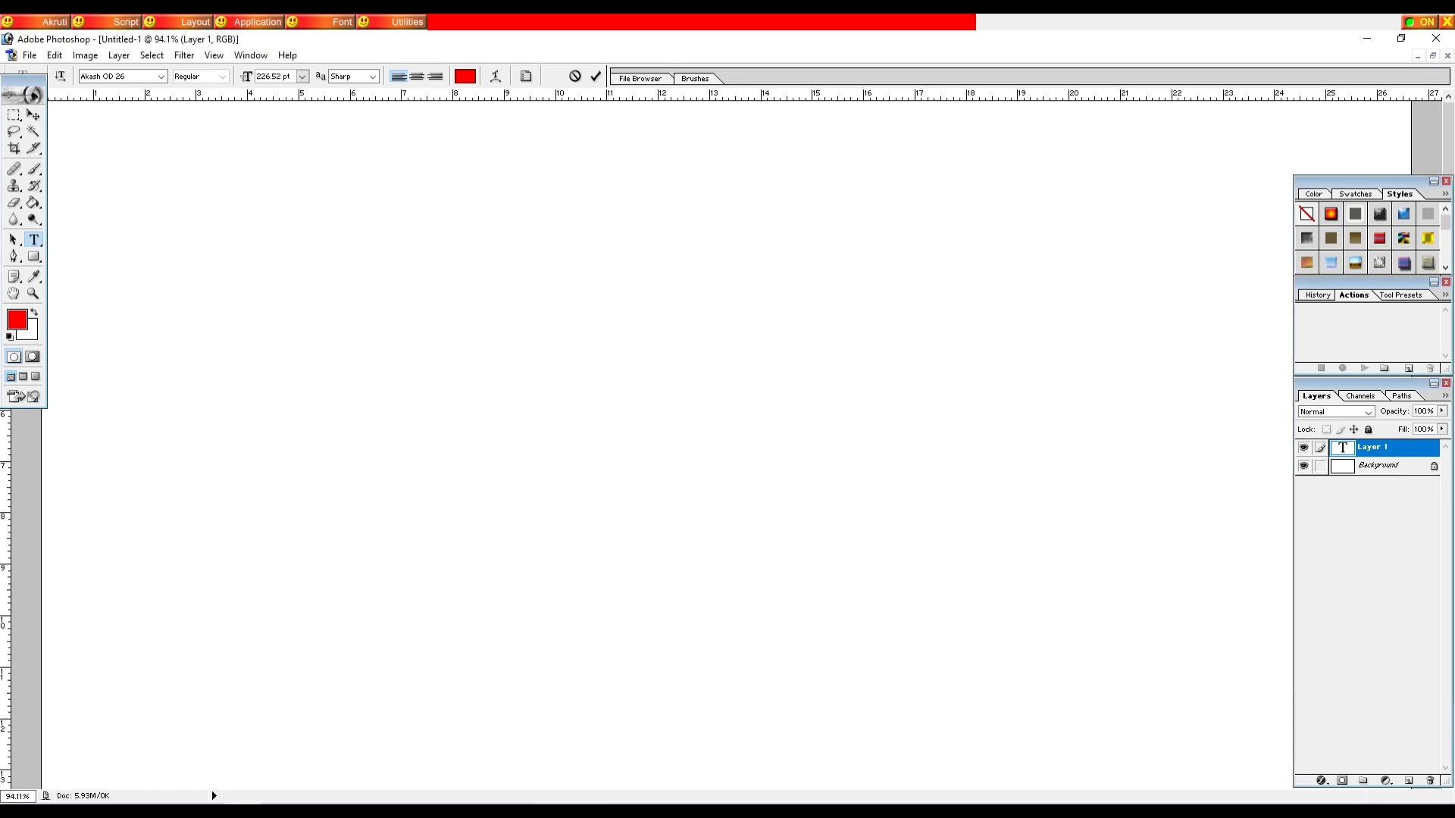
- Move the toolbox clear of the options bar and canvas edge, and write "ପାରୁନି ଭୁଲି ମୁ ତତେ" on the text layer
{"action": "left_click_drag", "start_coordinate": [25, 80], "coordinate": [26, 112]}
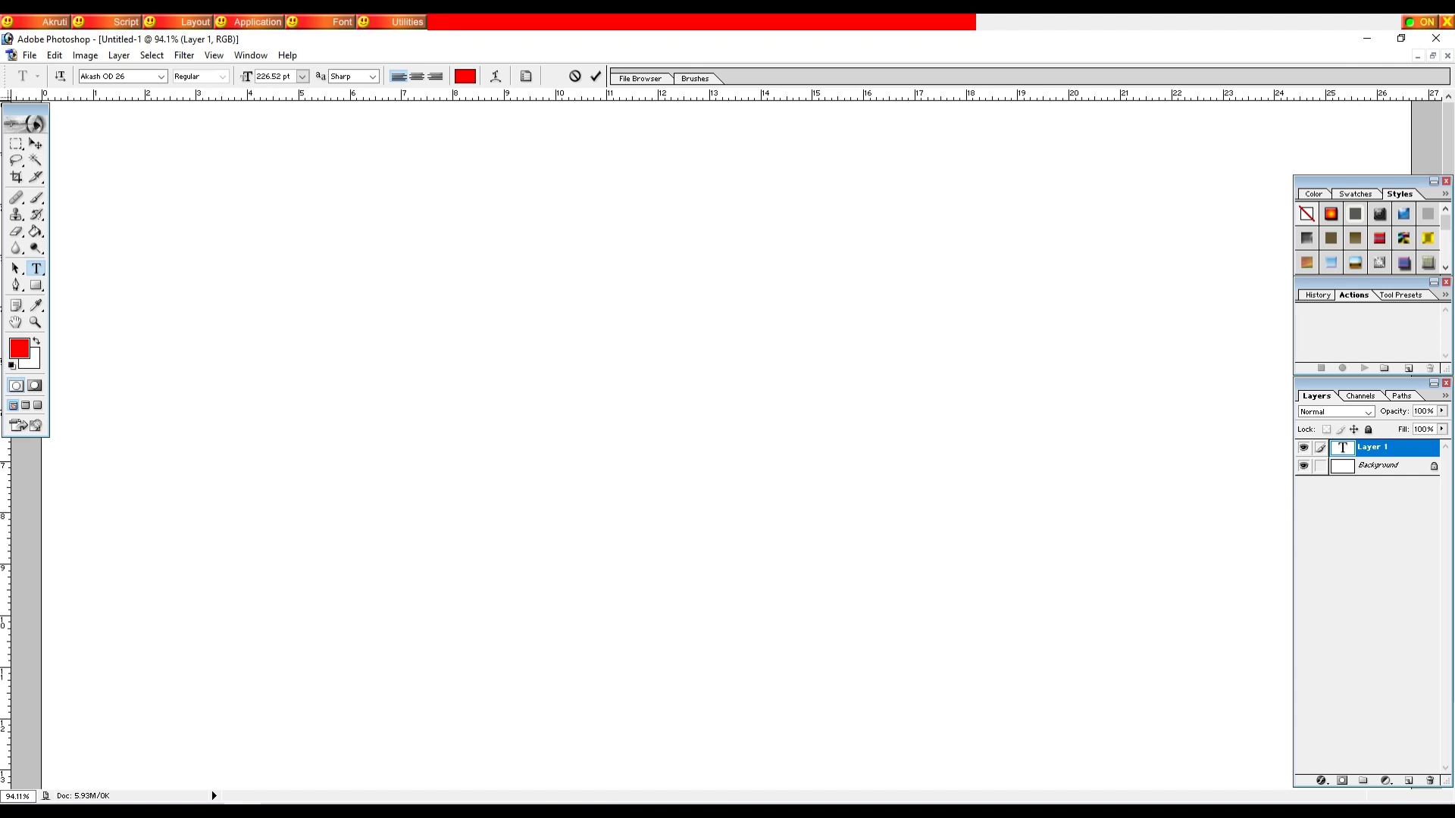
{"action": "left_click_drag", "start_coordinate": [26, 108], "coordinate": [37, 105]}
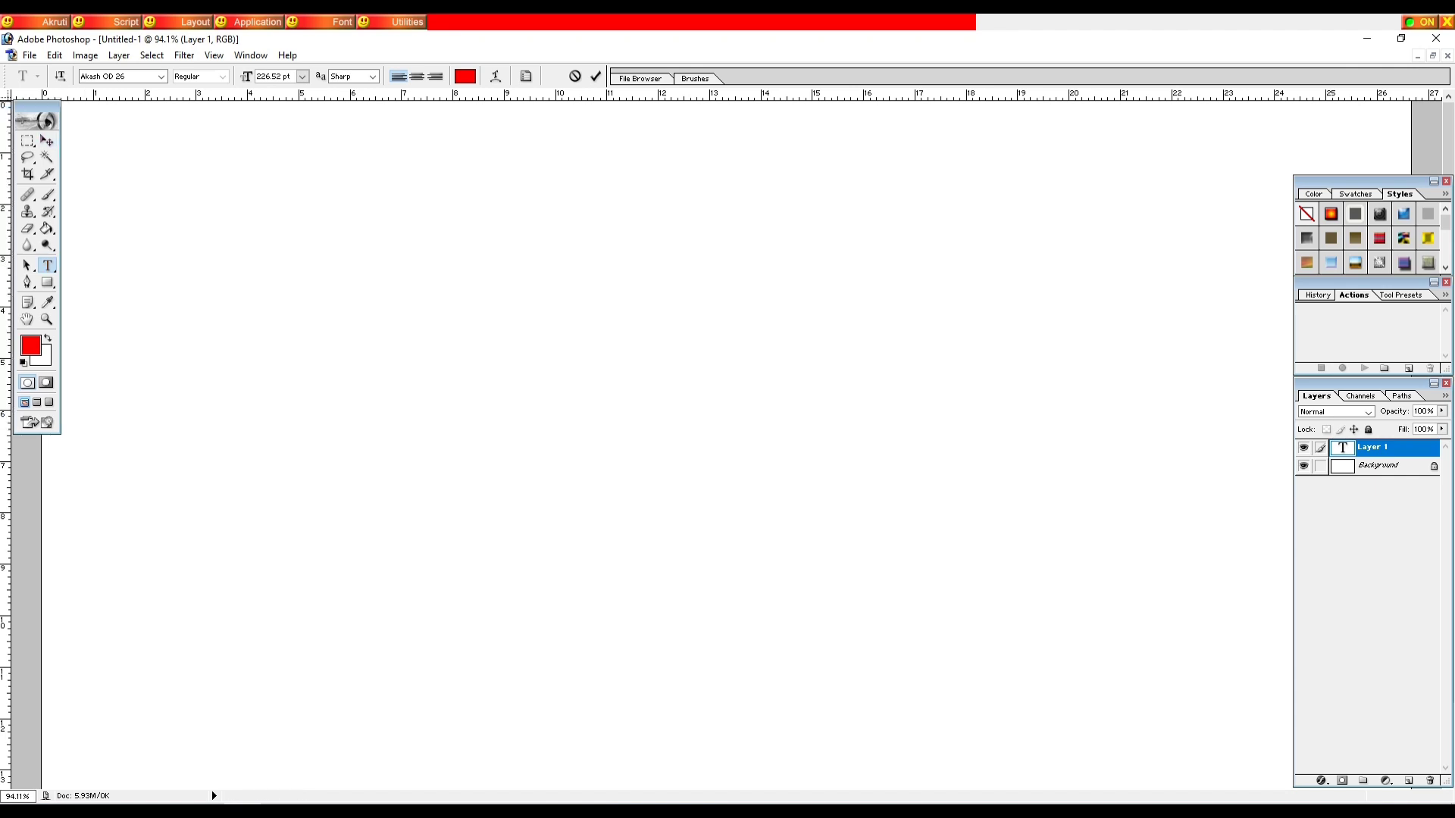
{"action": "type", "text": "ପାରୁ"}
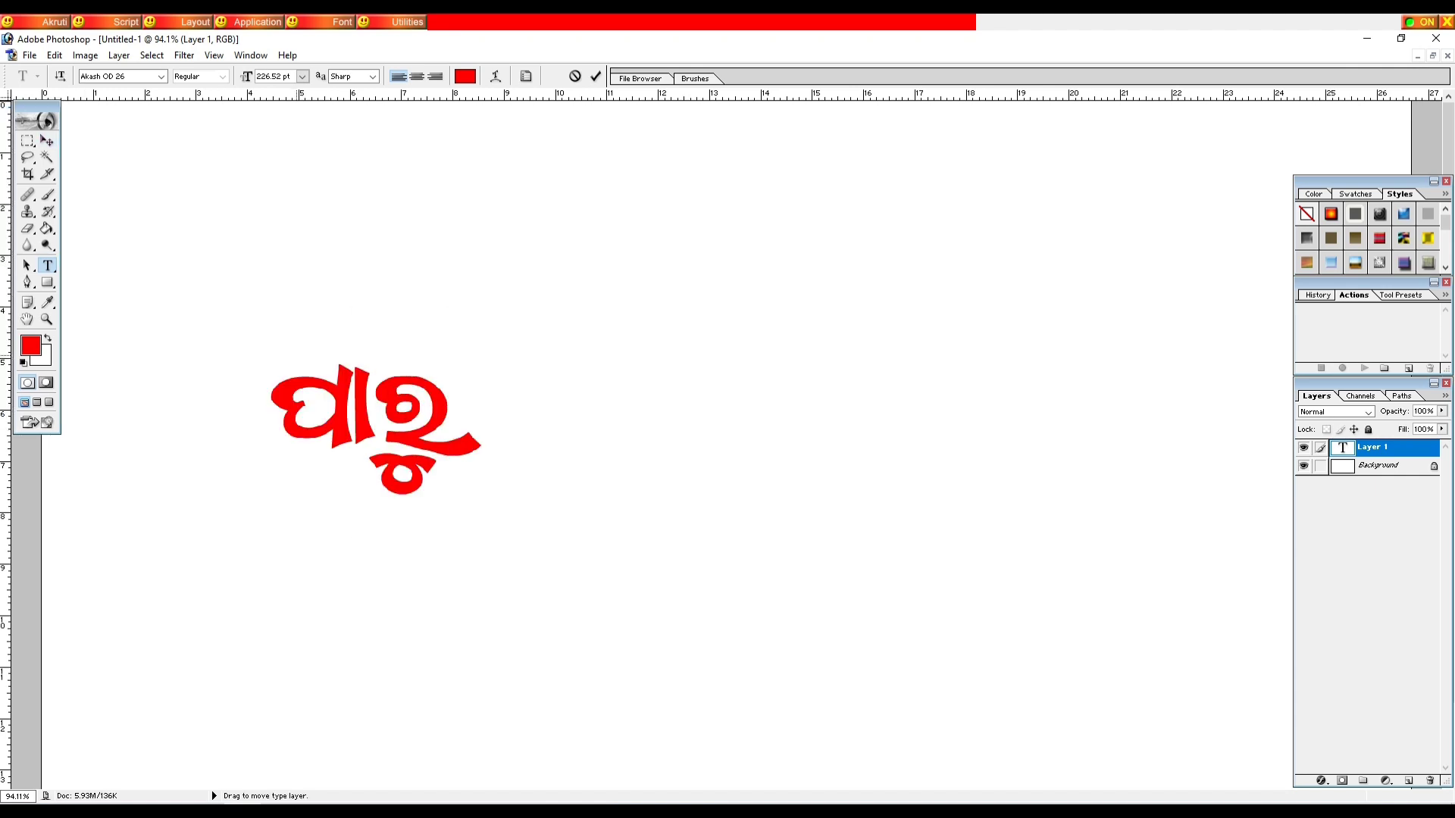
{"action": "type", "text": "ନି ଭୁ "}
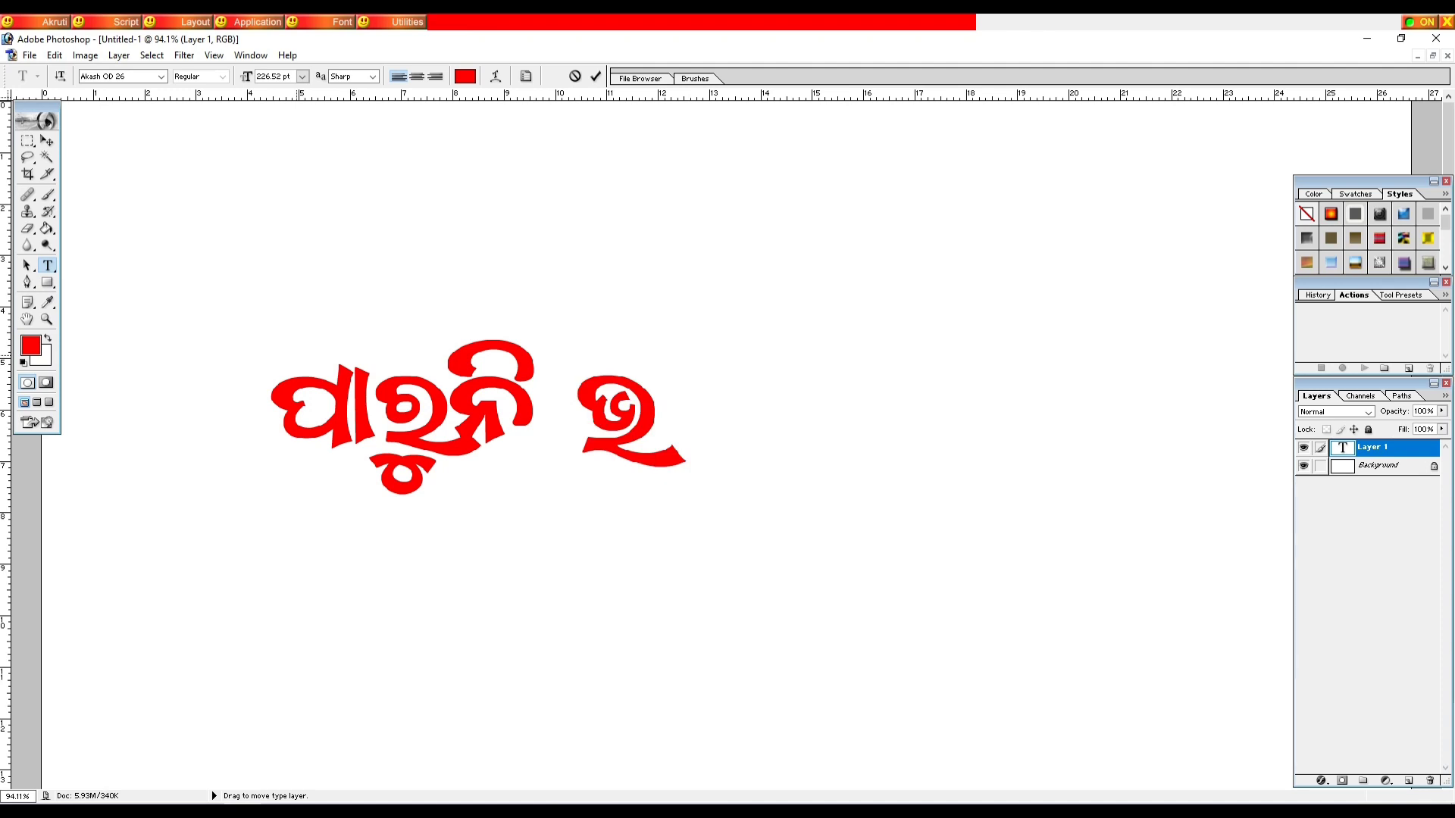
{"action": "type", "text": "ଲି ମୁ"}
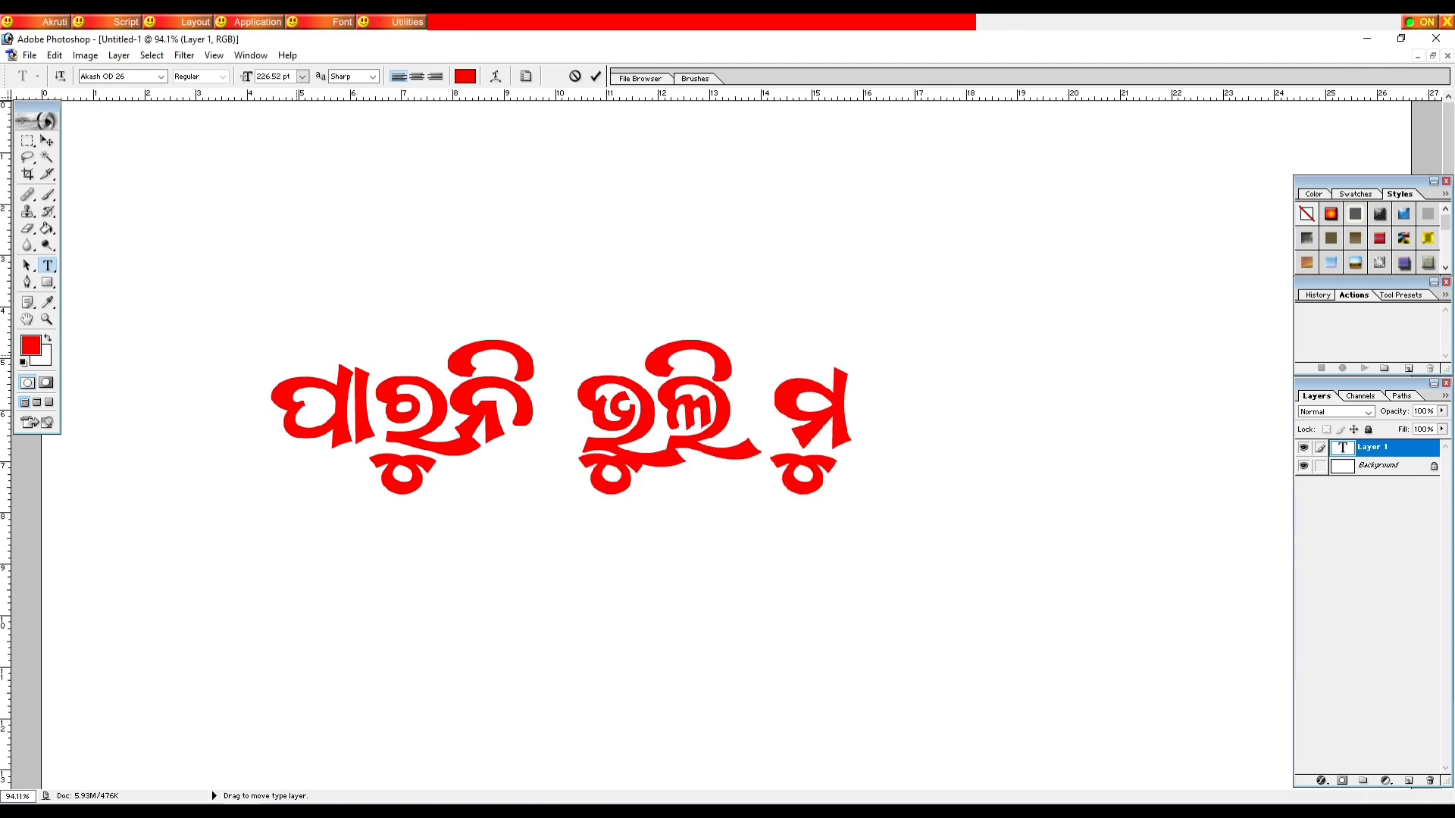
{"action": "type", "text": "ତେତ"}
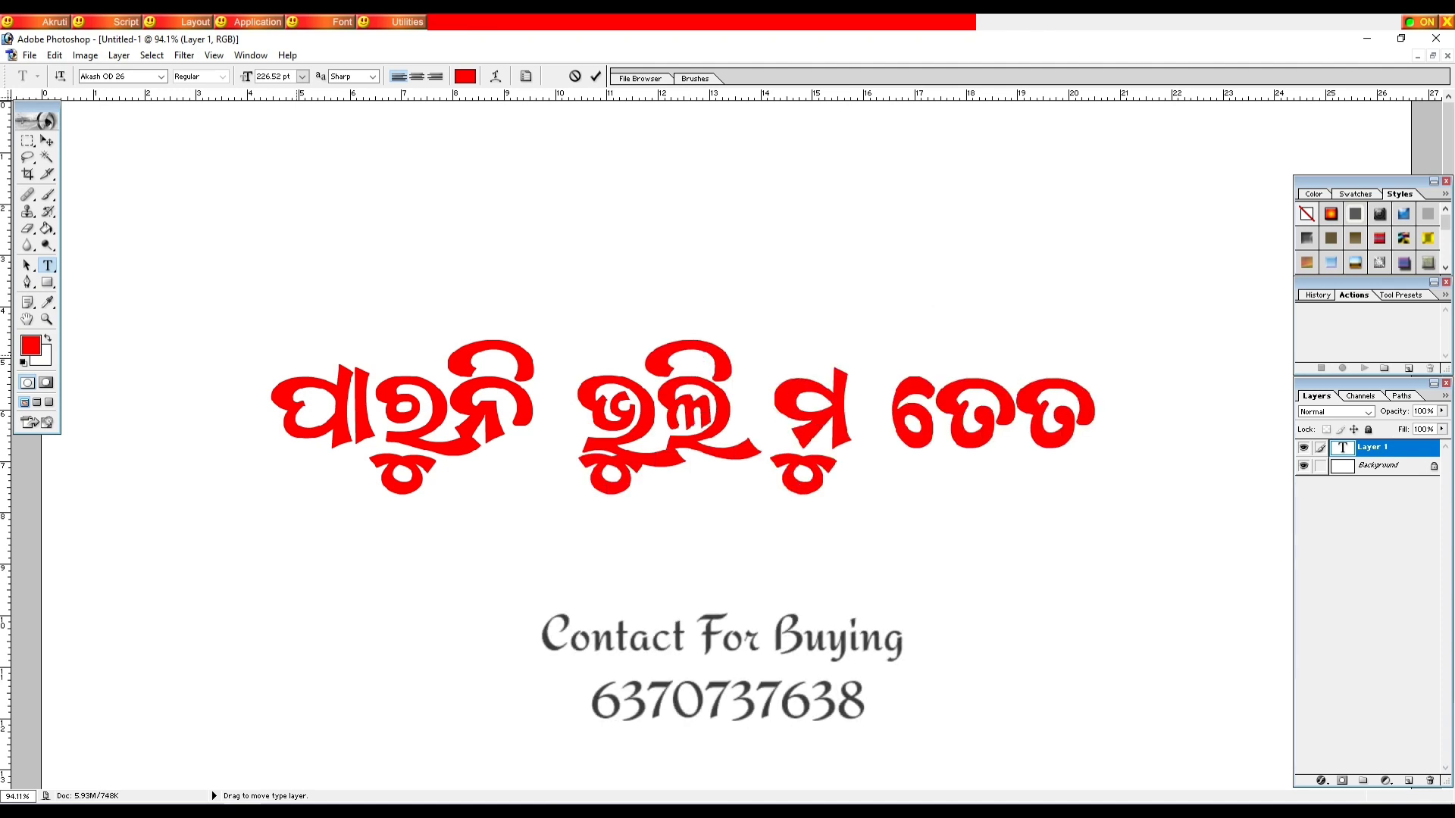
{"action": "key", "text": "BackSpace"}
{"action": "key", "text": "BackSpace"}
{"action": "key", "text": "BackSpace"}
{"action": "type", "text": "ତତେ"}
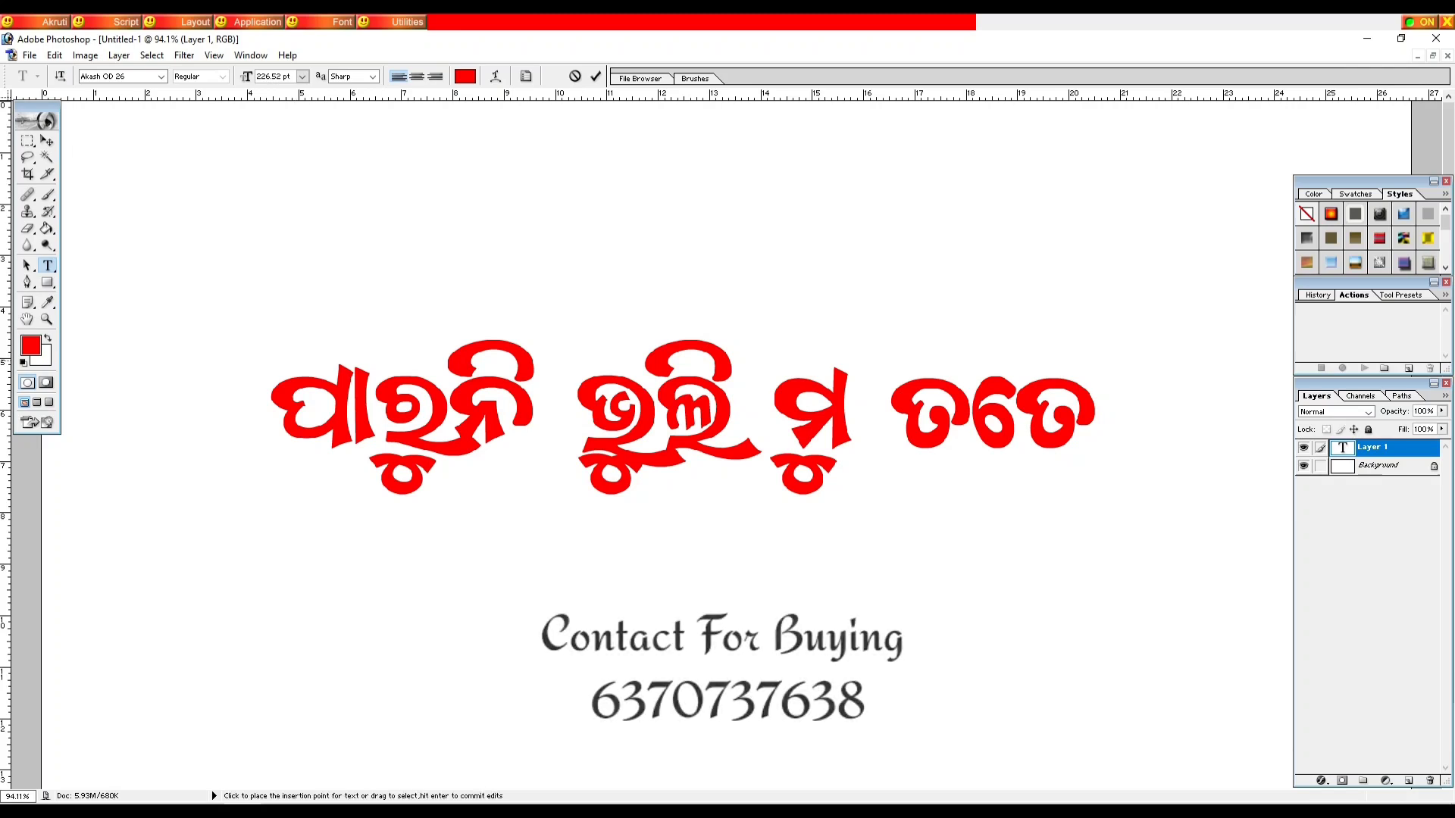
- Replace the whole phrase on the text layer with "କାଗଜ କଲମ"
{"action": "key", "text": "BackSpace"}
{"action": "key", "text": "BackSpace"}
{"action": "key", "text": "BackSpace"}
{"action": "key", "text": "BackSpace"}
{"action": "key", "text": "BackSpace"}
{"action": "key", "text": "BackSpace"}
{"action": "key", "text": "BackSpace"}
{"action": "key", "text": "BackSpace"}
{"action": "key", "text": "BackSpace"}
{"action": "key", "text": "BackSpace"}
{"action": "key", "text": "BackSpace"}
{"action": "key", "text": "BackSpace"}
{"action": "key", "text": "BackSpace"}
{"action": "key", "text": "BackSpace"}
{"action": "key", "text": "BackSpace"}
{"action": "key", "text": "BackSpace"}
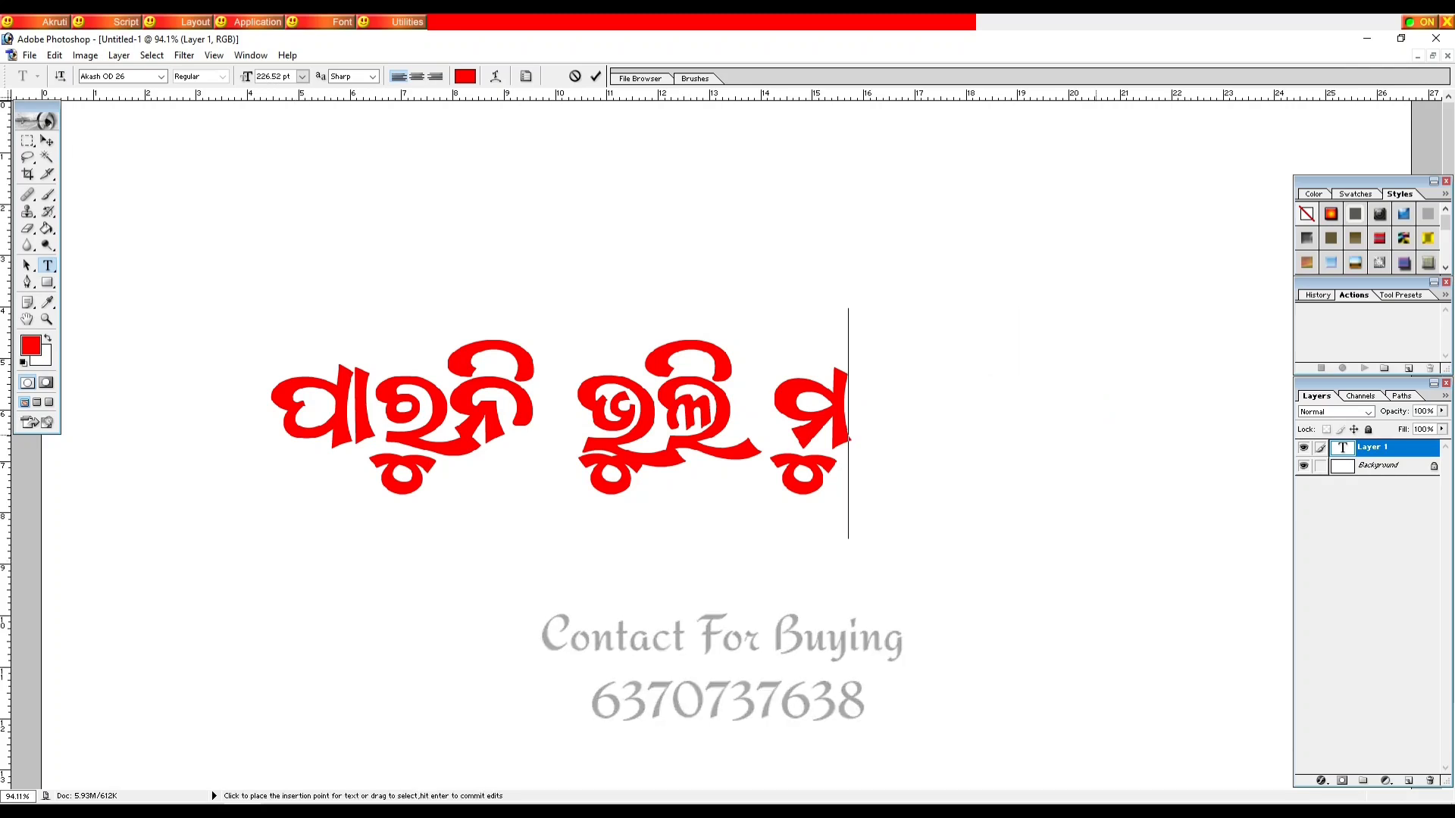
{"action": "key", "text": "BackSpace"}
{"action": "key", "text": "BackSpace"}
{"action": "type", "text": "କାଗଜ"}
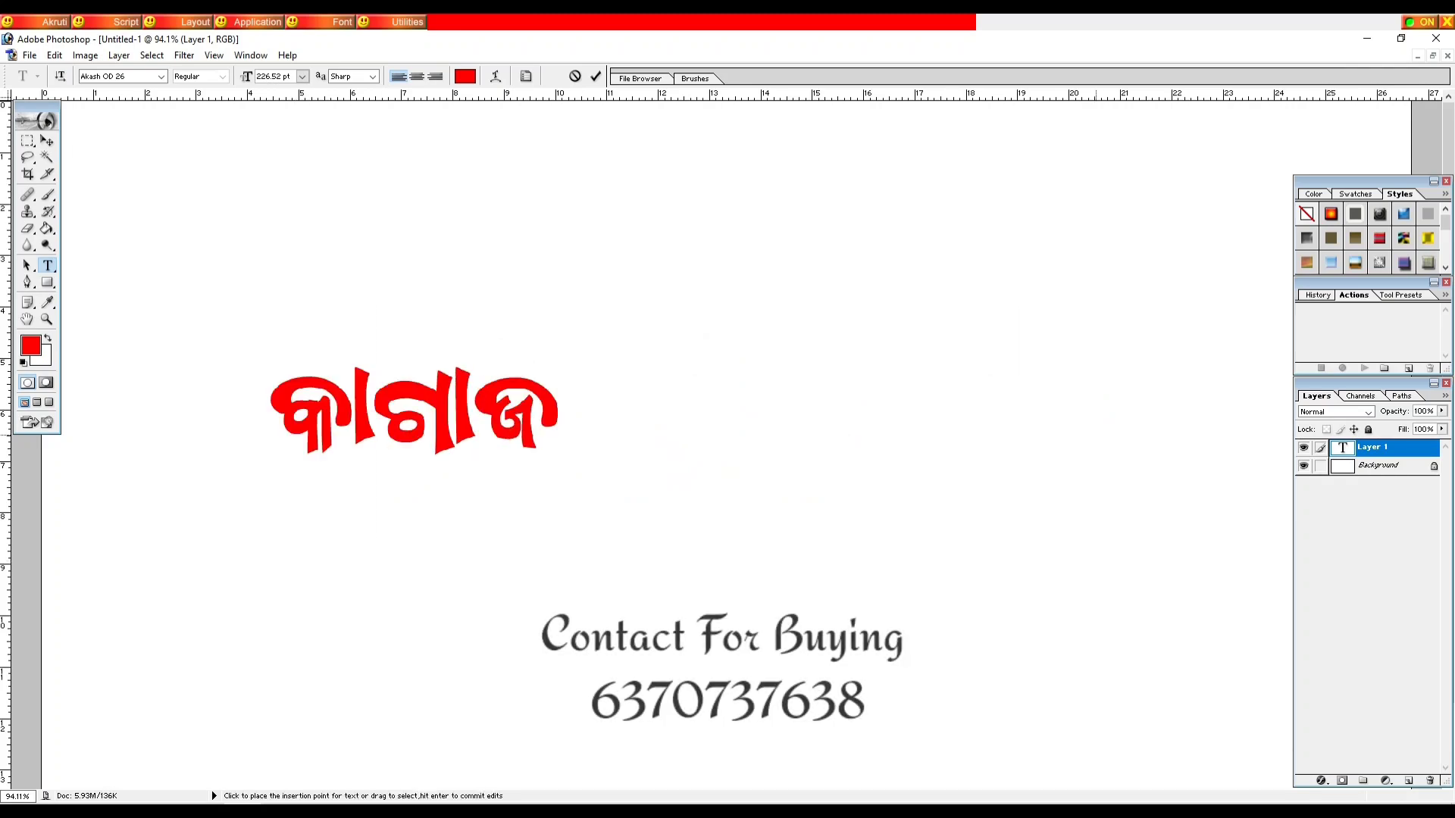
{"action": "key", "text": "BackSpace"}
{"action": "type", "text": "ଜ କଲମ"}
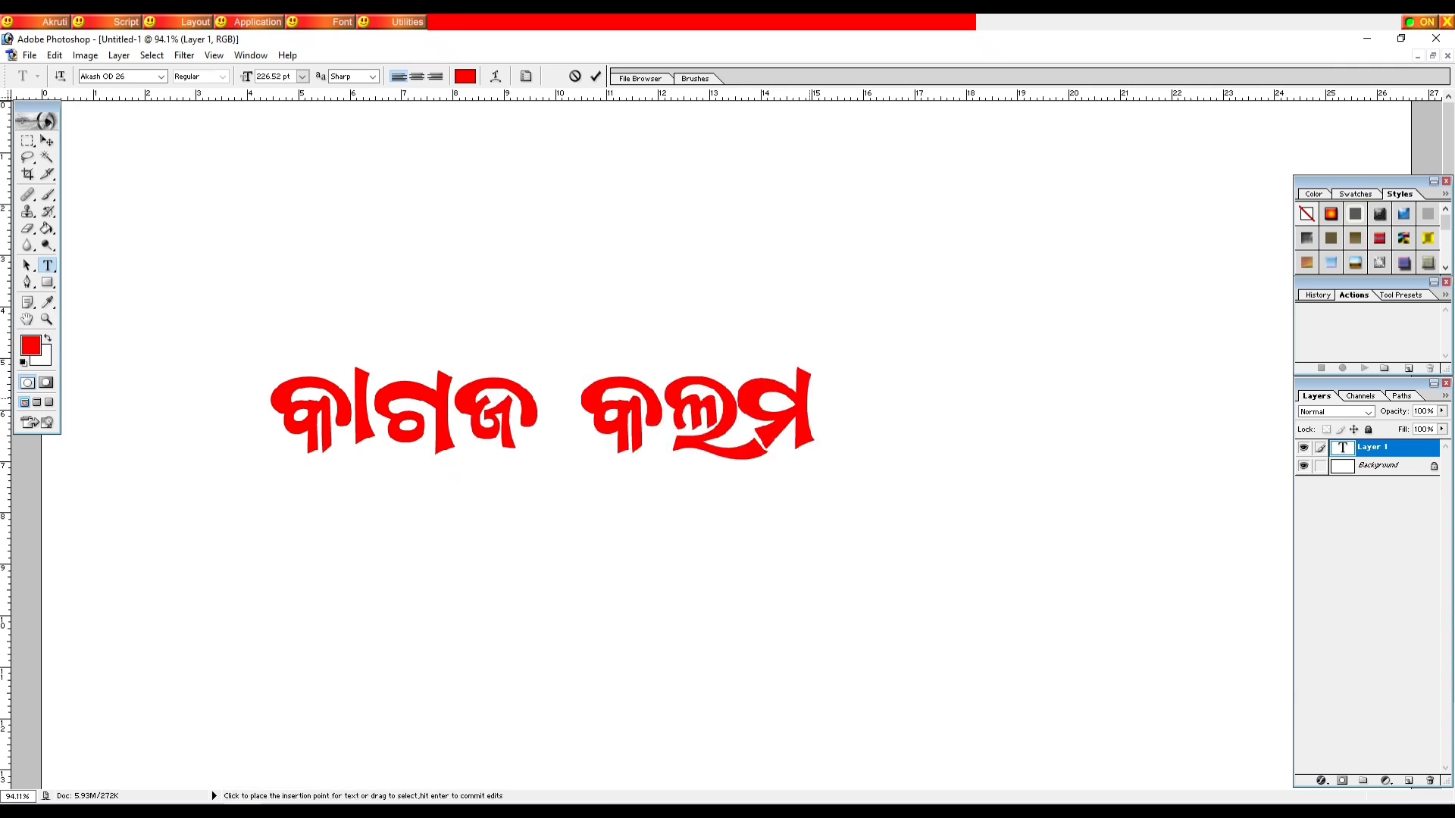
- Change the font of the whole phrase "କାଗଜ କଲମ" to Akash OD 27
{"action": "key", "text": "shift+Left"}
{"action": "key", "text": "shift+Left"}
{"action": "key", "text": "shift+Left"}
{"action": "key", "text": "shift+Left"}
{"action": "key", "text": "shift+Left"}
{"action": "key", "text": "shift+Left"}
{"action": "key", "text": "shift+Left"}
{"action": "key", "text": "shift+Left"}
{"action": "left_click", "coordinate": [161, 77]}
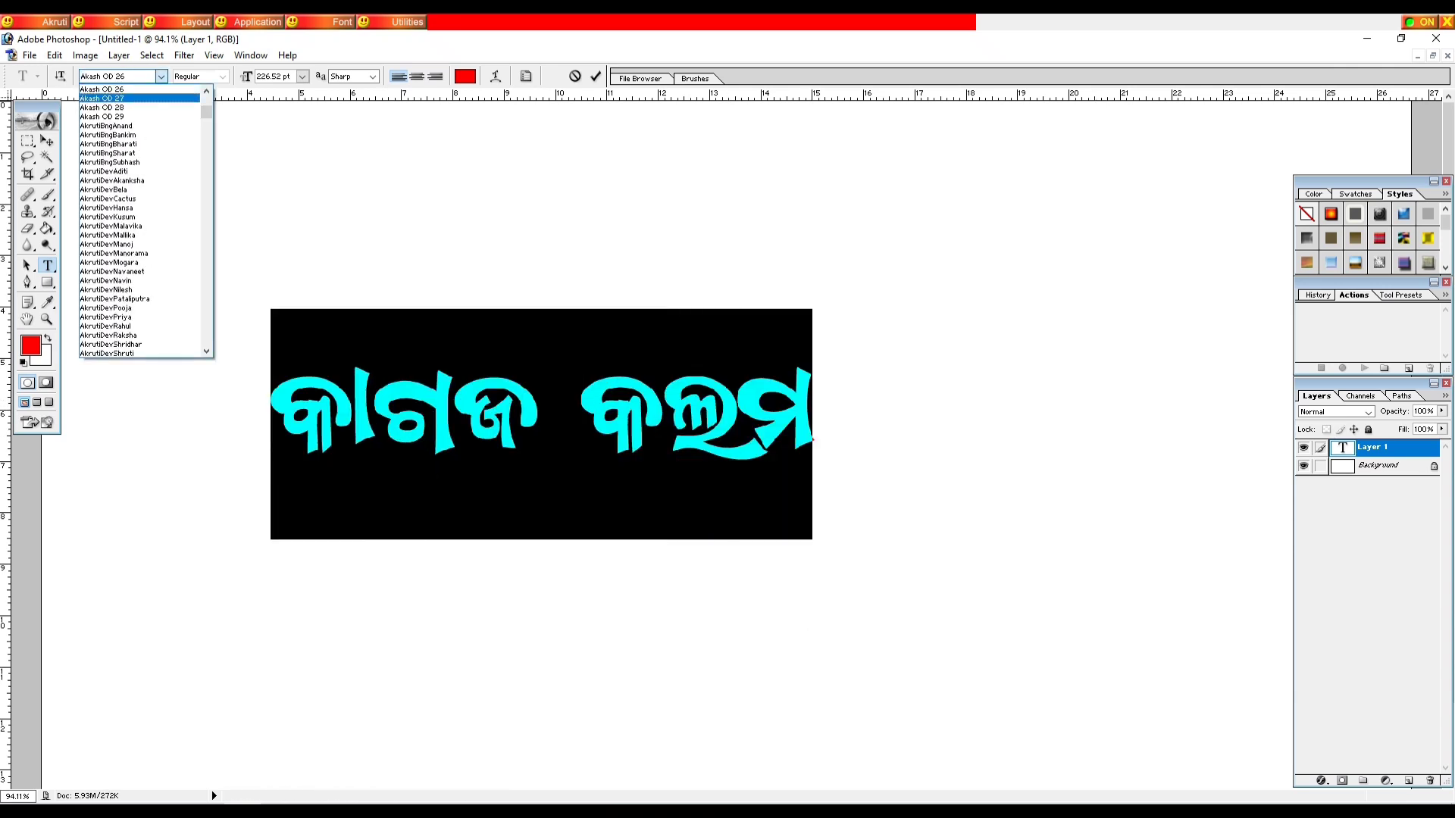
{"action": "left_click", "coordinate": [114, 99]}
{"action": "left_click", "coordinate": [982, 393]}
- Change the font of the whole phrase "କାଗଜ କଲମ" to Akash OD 28
{"action": "left_click_drag", "start_coordinate": [980, 398], "coordinate": [254, 372]}
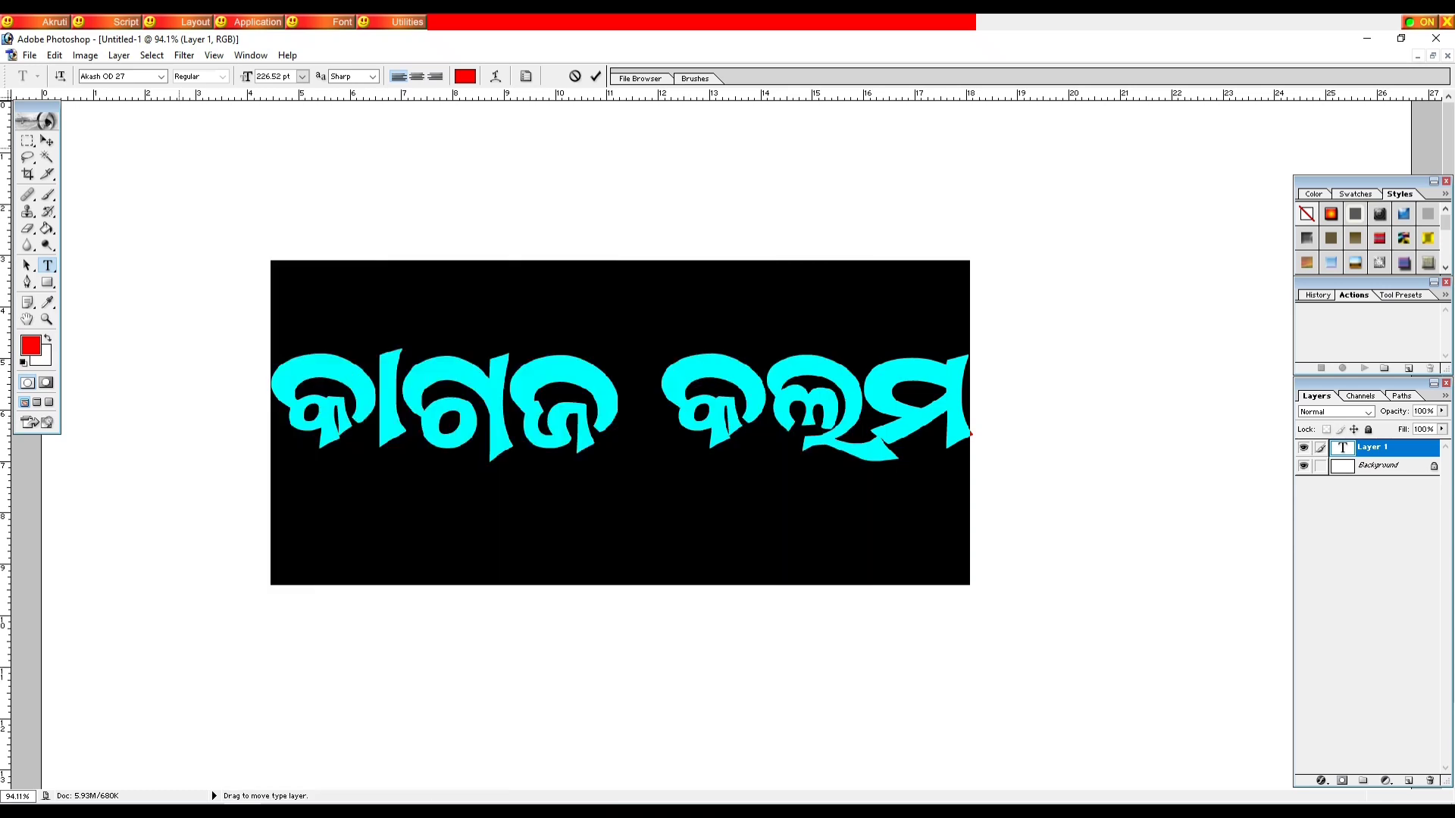
{"action": "left_click", "coordinate": [161, 76]}
{"action": "left_click", "coordinate": [114, 100]}
{"action": "left_click", "coordinate": [930, 395]}
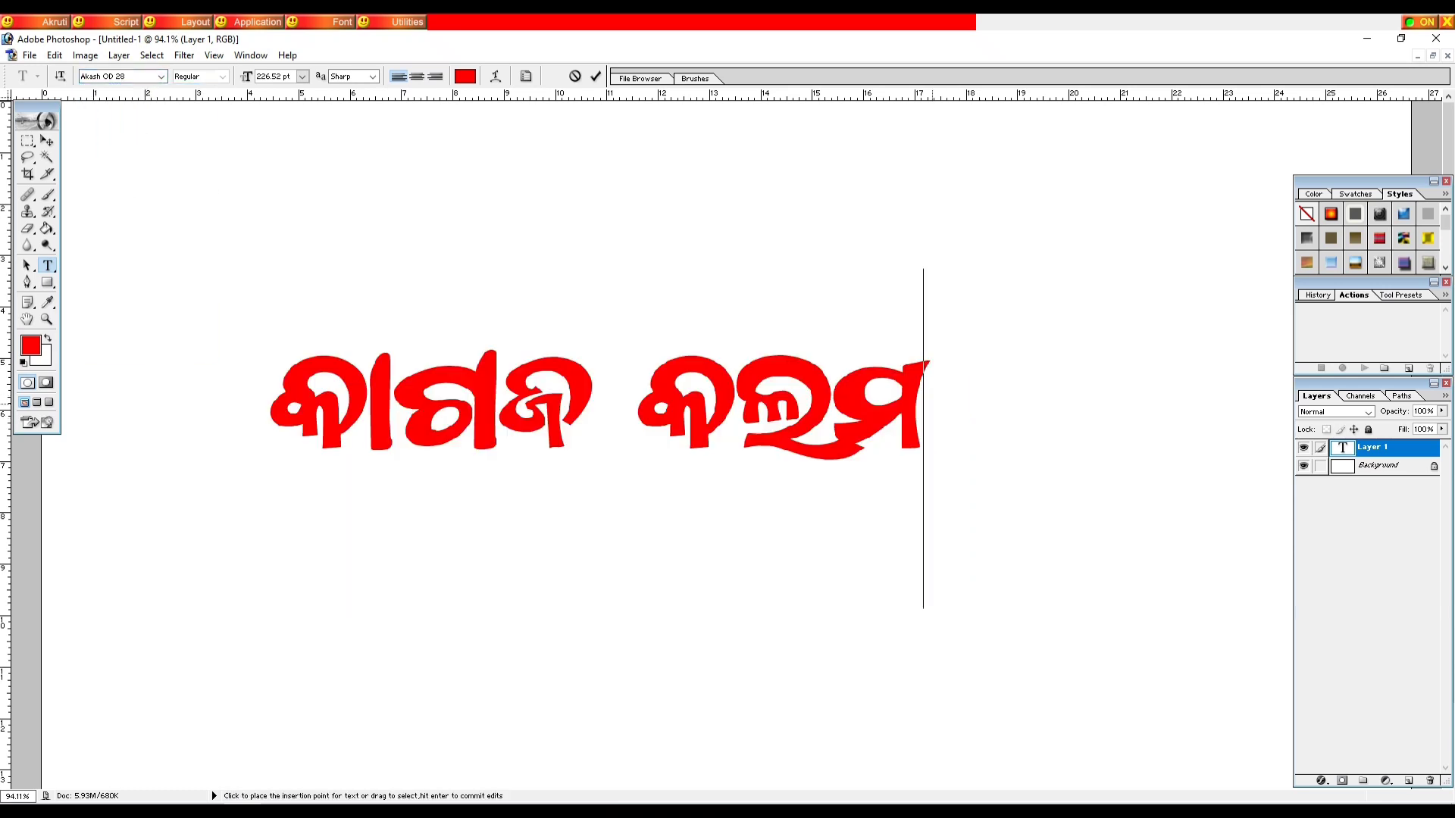
- Change the font of the whole phrase "କାଗଜ କଲମ" to Akash OD 29
{"action": "left_click_drag", "start_coordinate": [977, 395], "coordinate": [254, 375]}
{"action": "left_click", "coordinate": [161, 76]}
{"action": "left_click", "coordinate": [114, 97]}
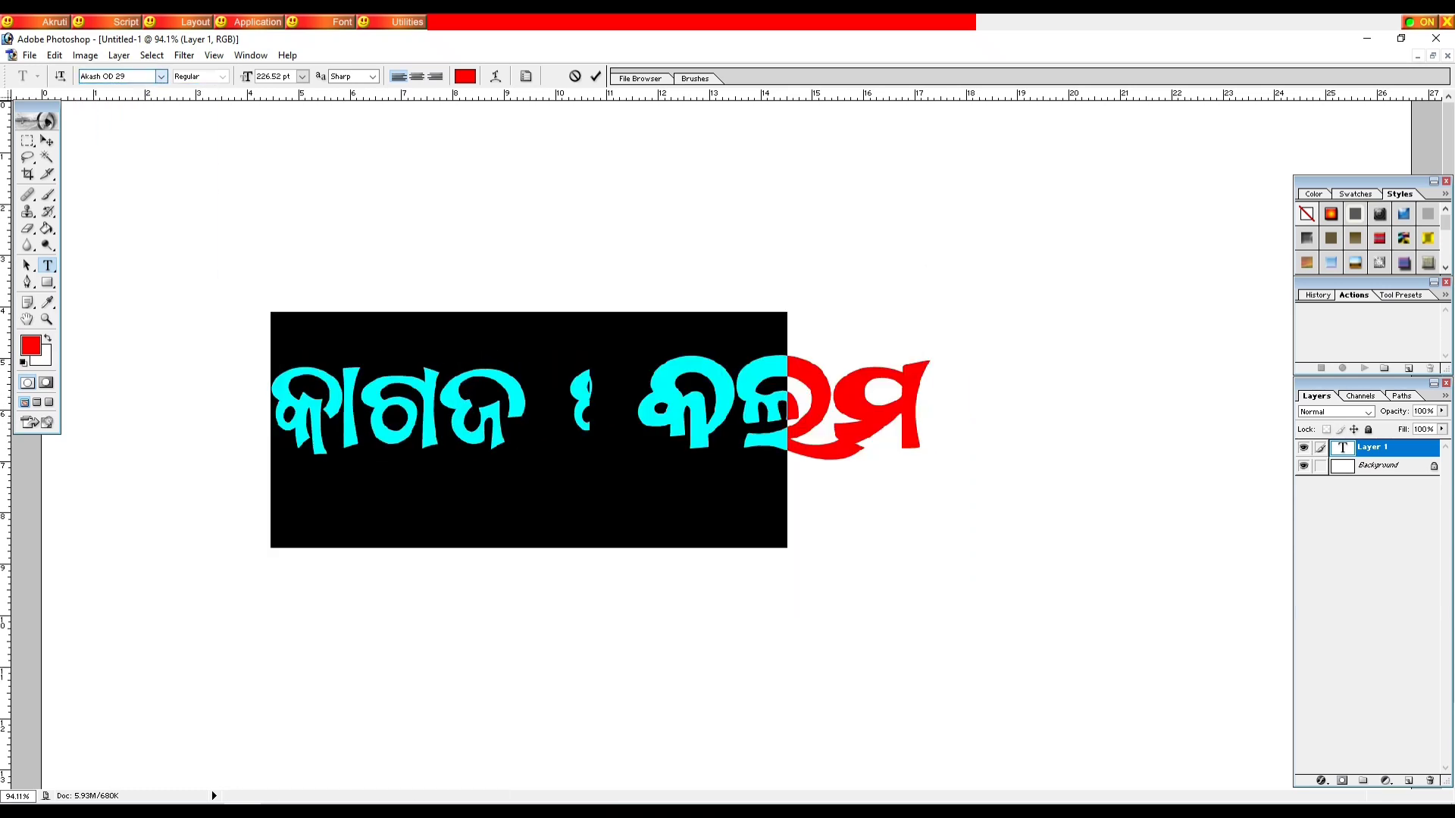
- Replace "କାଗଜ କଲମ" with "ରହିଚି ରହିବି ତୋରି ପାଇଁ" and shift the text left so that it fits on the visible canvas
{"action": "left_click", "coordinate": [791, 394]}
{"action": "left_click_drag", "start_coordinate": [792, 394], "coordinate": [254, 375]}
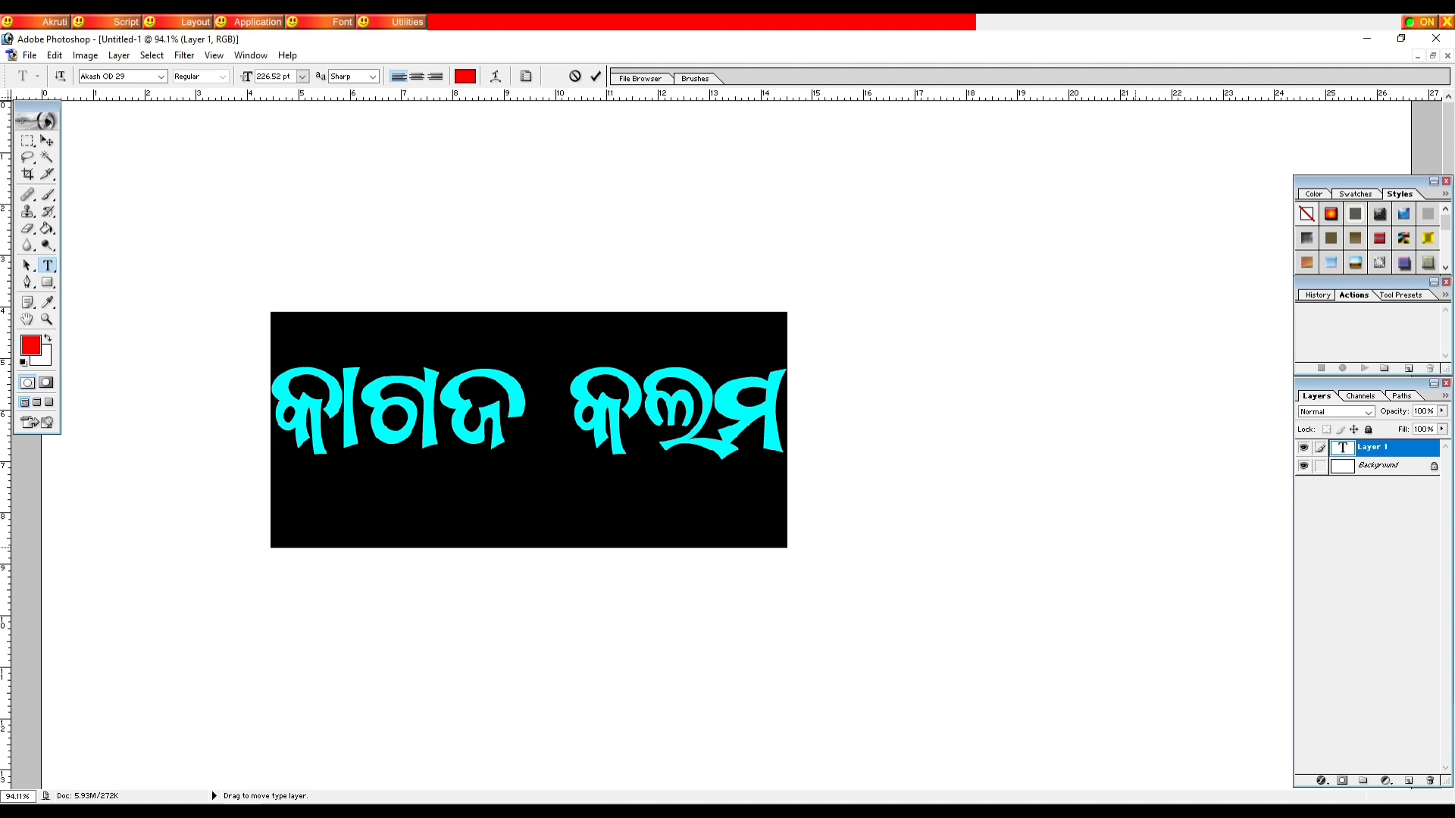
{"action": "type", "text": "ଉଦ୍ଧିଟି"}
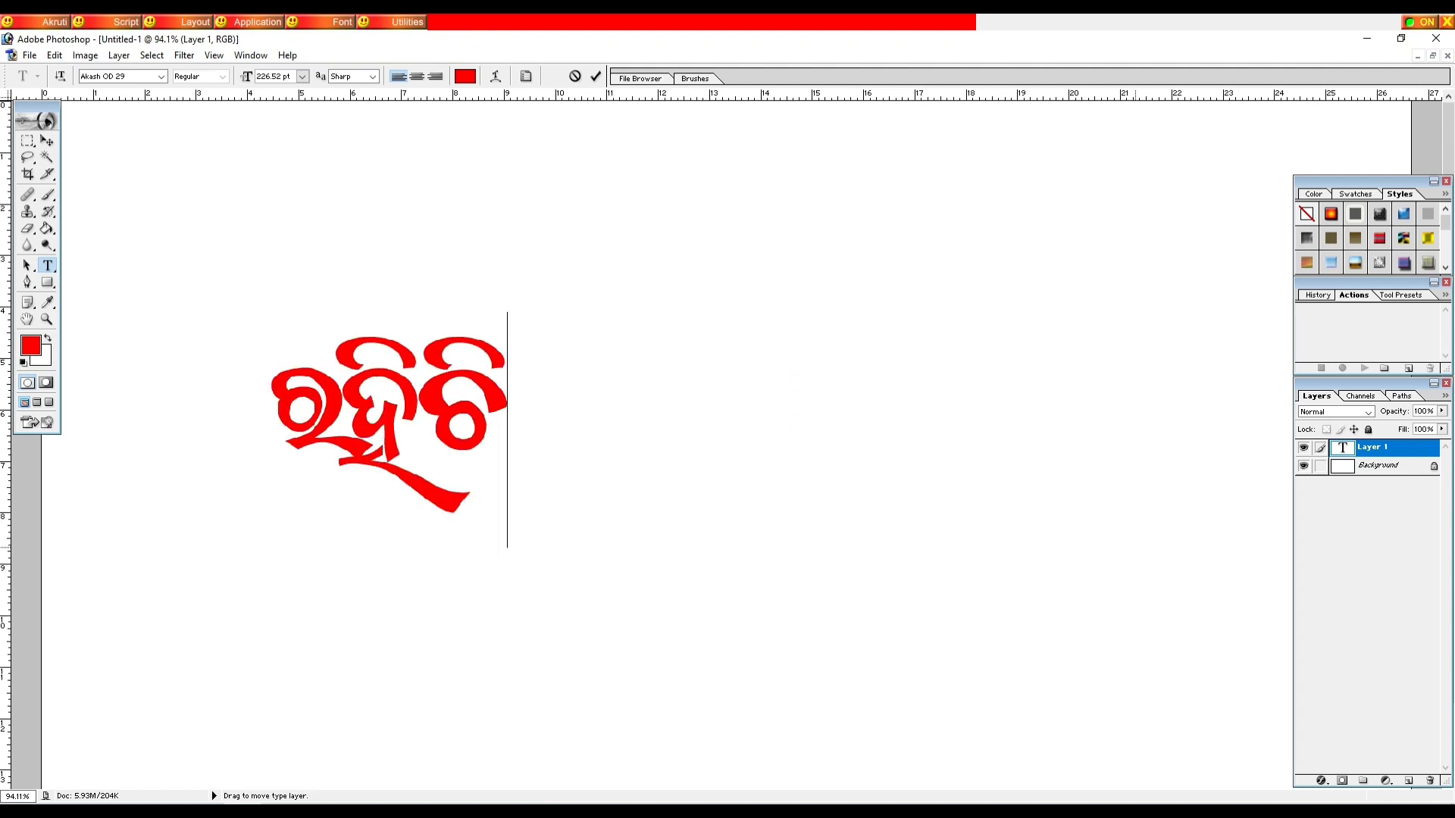
{"action": "type", "text": " ଉଦ୍ଧ"}
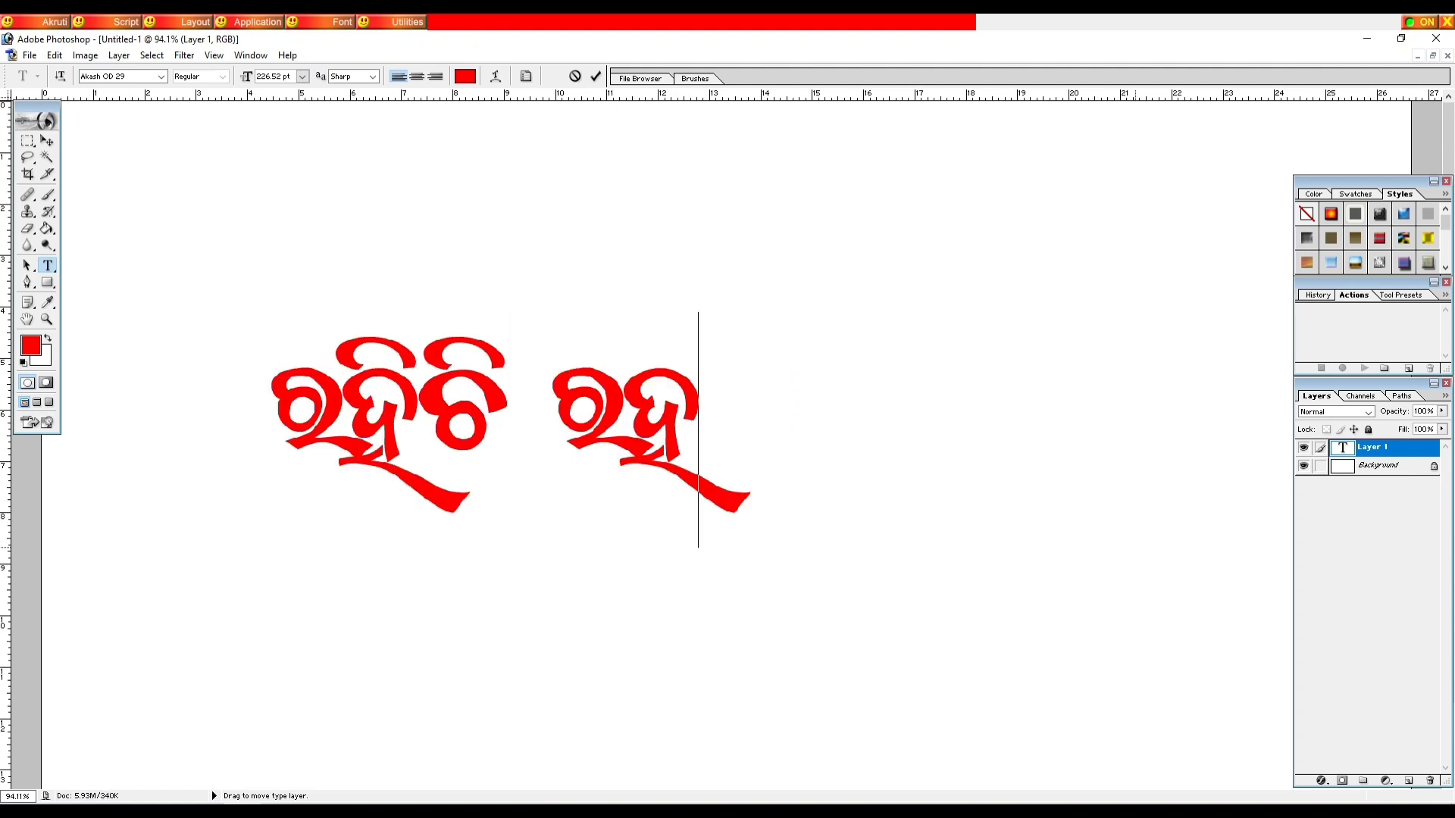
{"action": "type", "text": "ିବି ଟେ"}
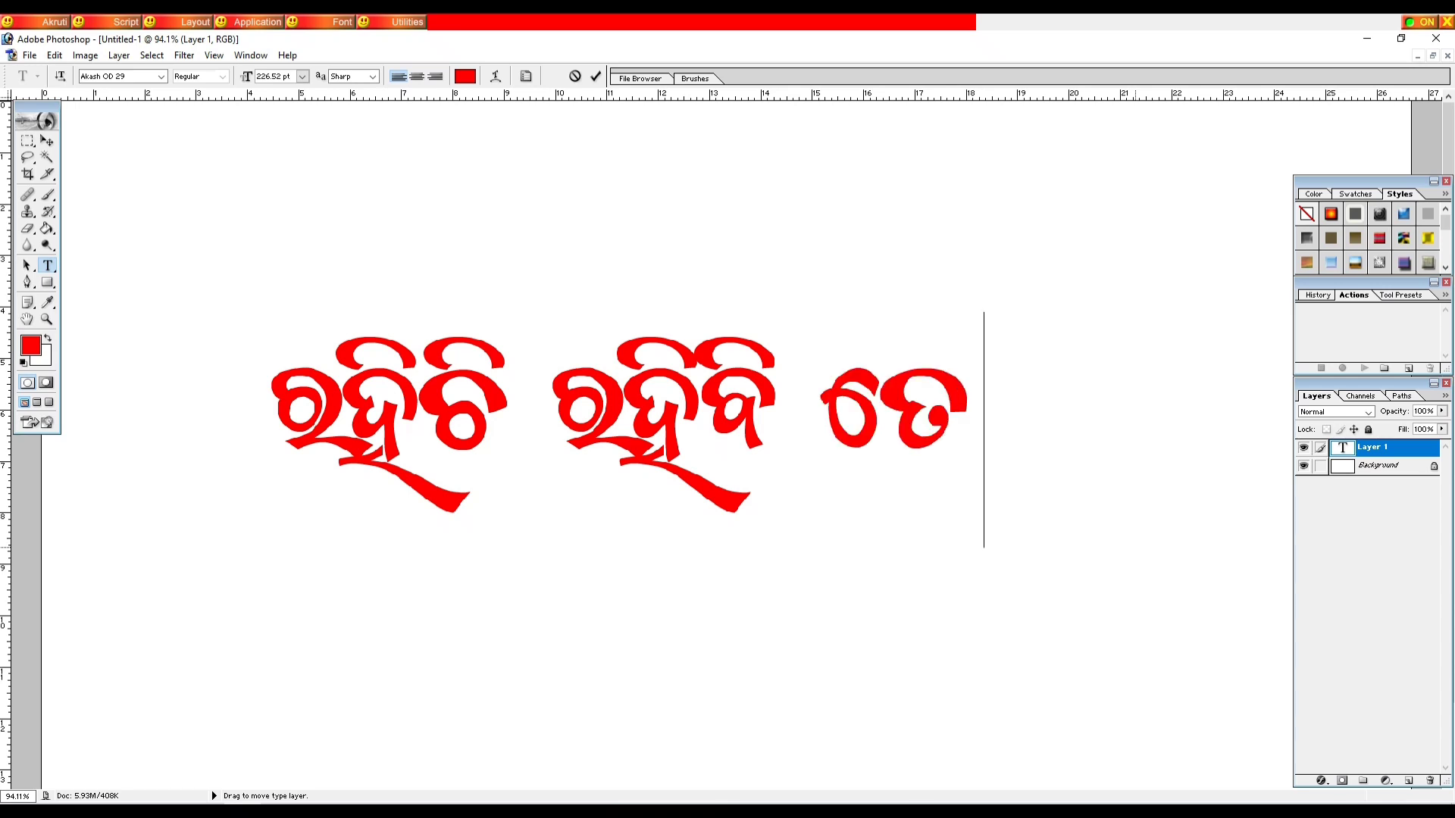
{"action": "type", "text": "ାରି ପା"}
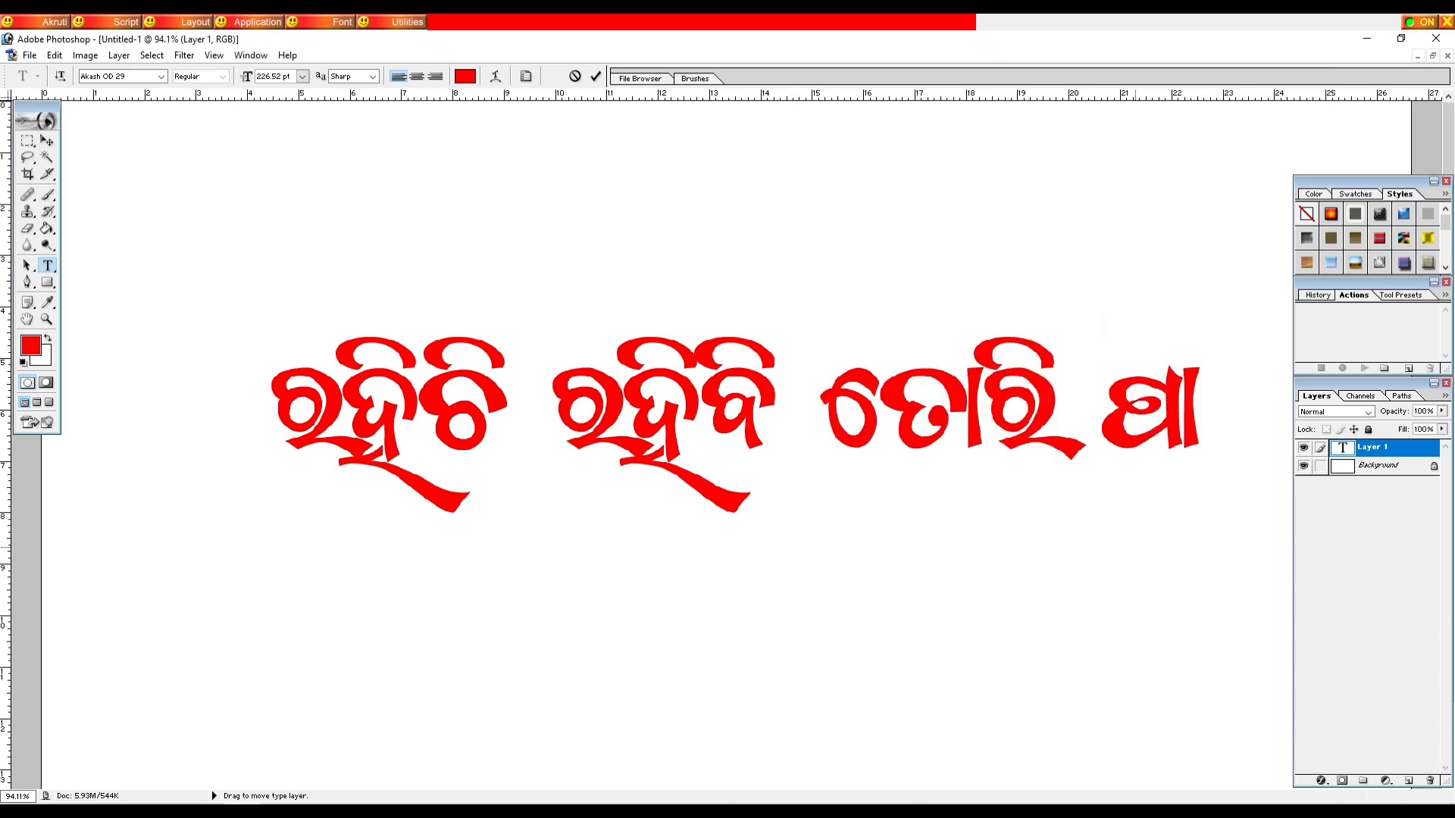
{"action": "type", "text": "ଇ"}
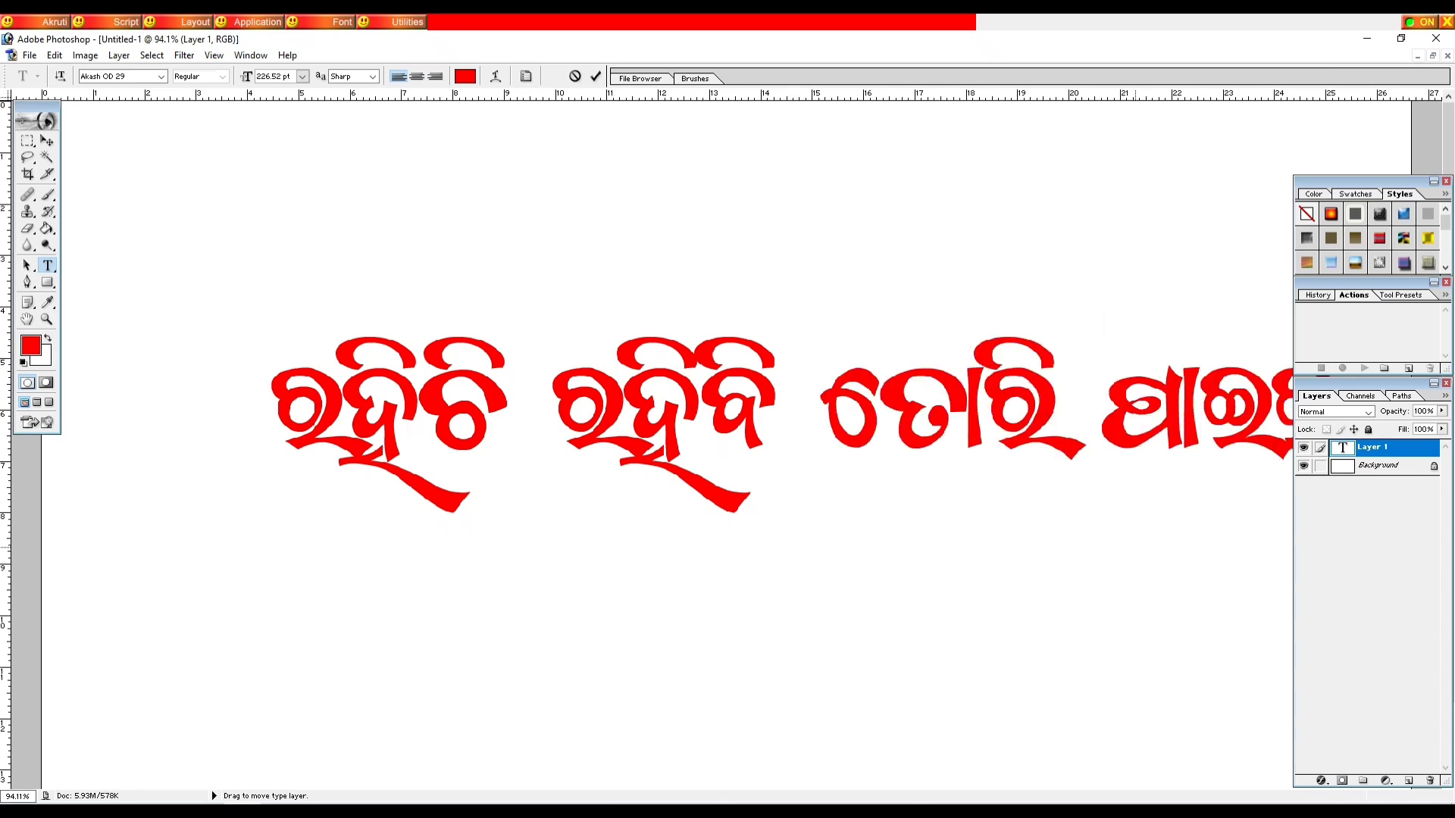
{"action": "type", "text": "ଁ"}
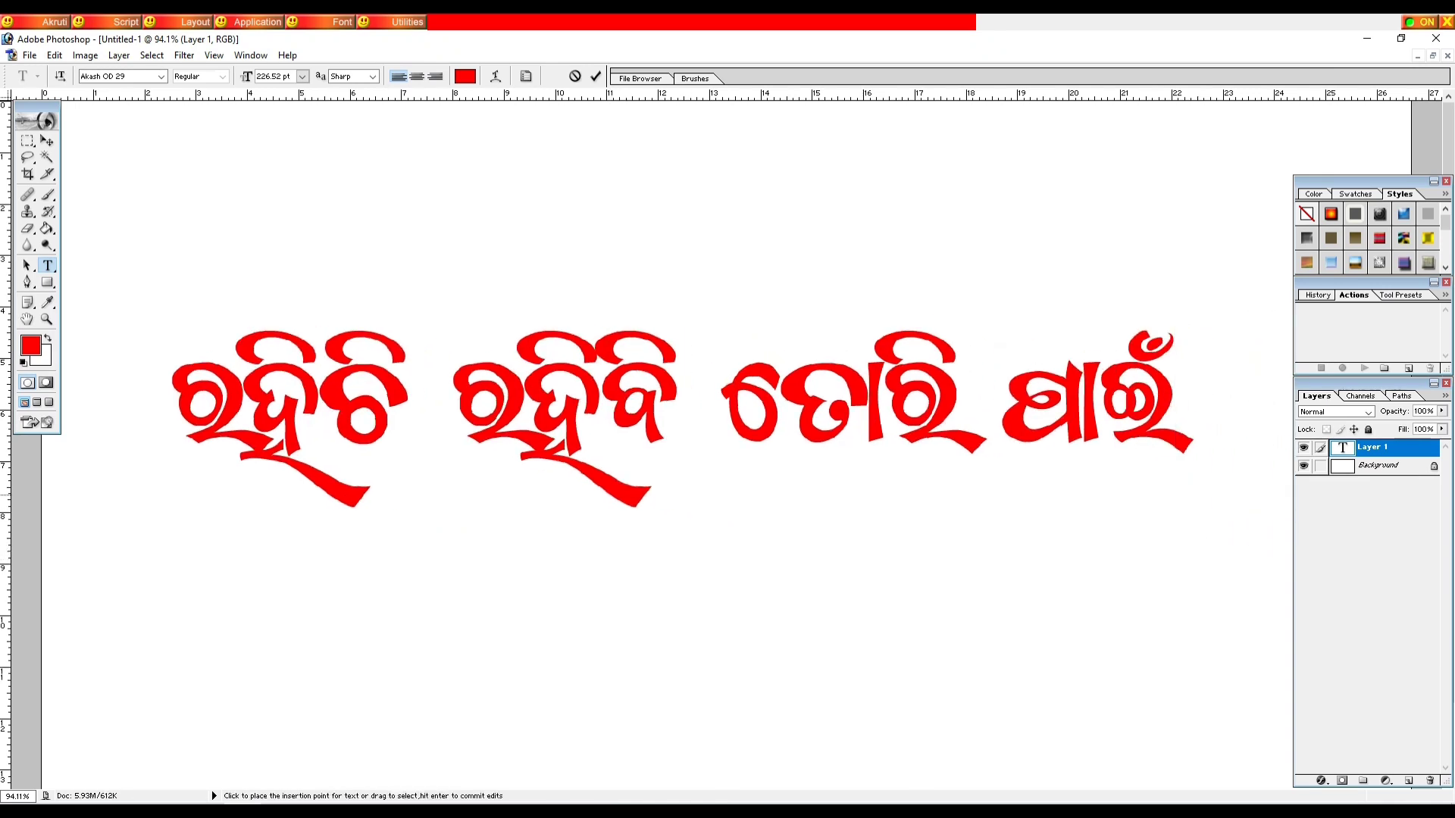
- Preview the phrase "ରହିଚି ରହିବି ତୋରି ପାଇଁ" in the font Akash OD 28 and in Akash OD 27
{"action": "key", "text": "ctrl+a"}
{"action": "left_click", "coordinate": [161, 77]}
{"action": "scroll", "coordinate": [136, 125], "scroll_direction": "up", "scroll_amount": 2}
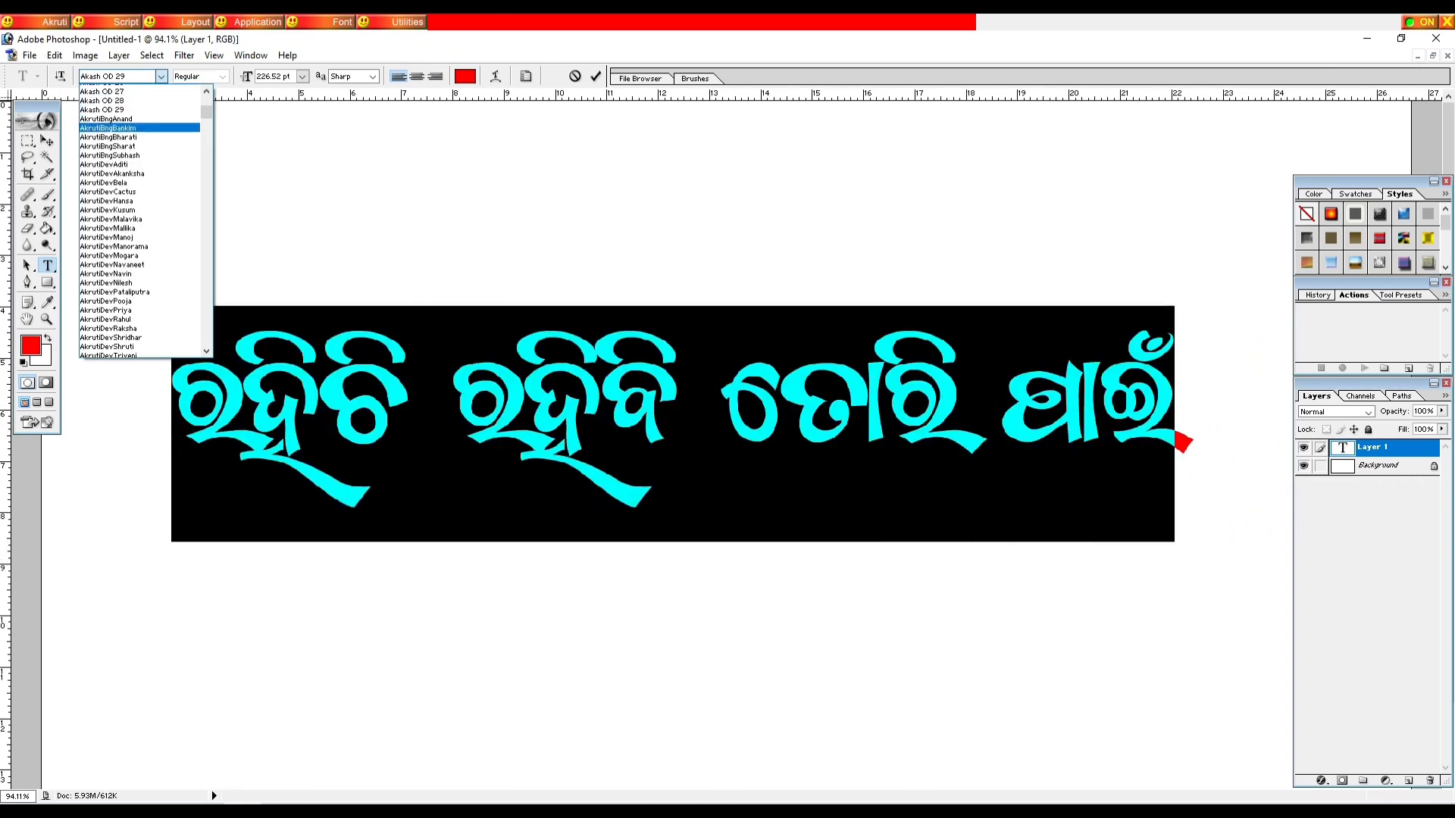
{"action": "left_click", "coordinate": [125, 107]}
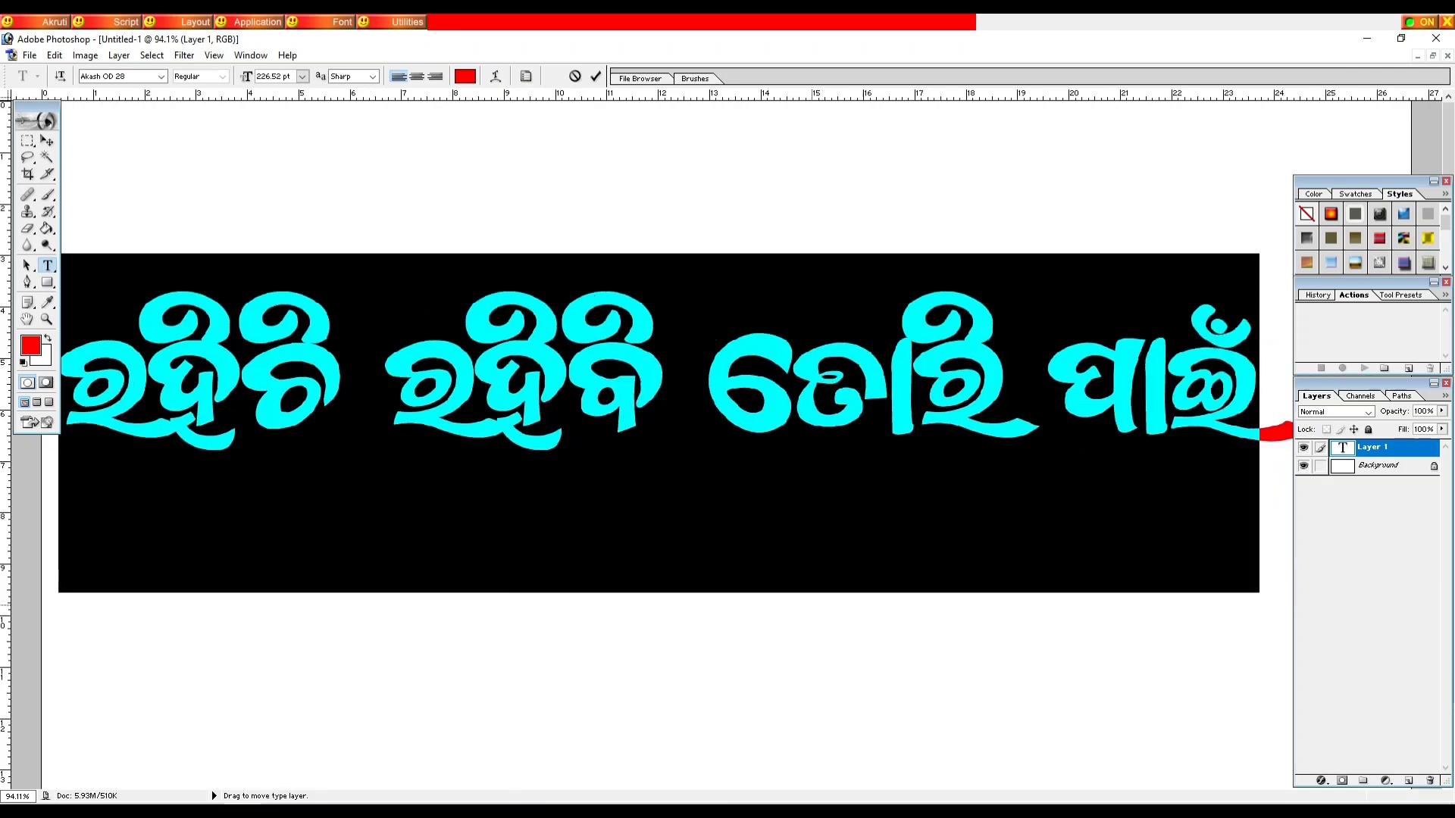
{"action": "left_click", "coordinate": [161, 76]}
{"action": "left_click", "coordinate": [125, 97]}
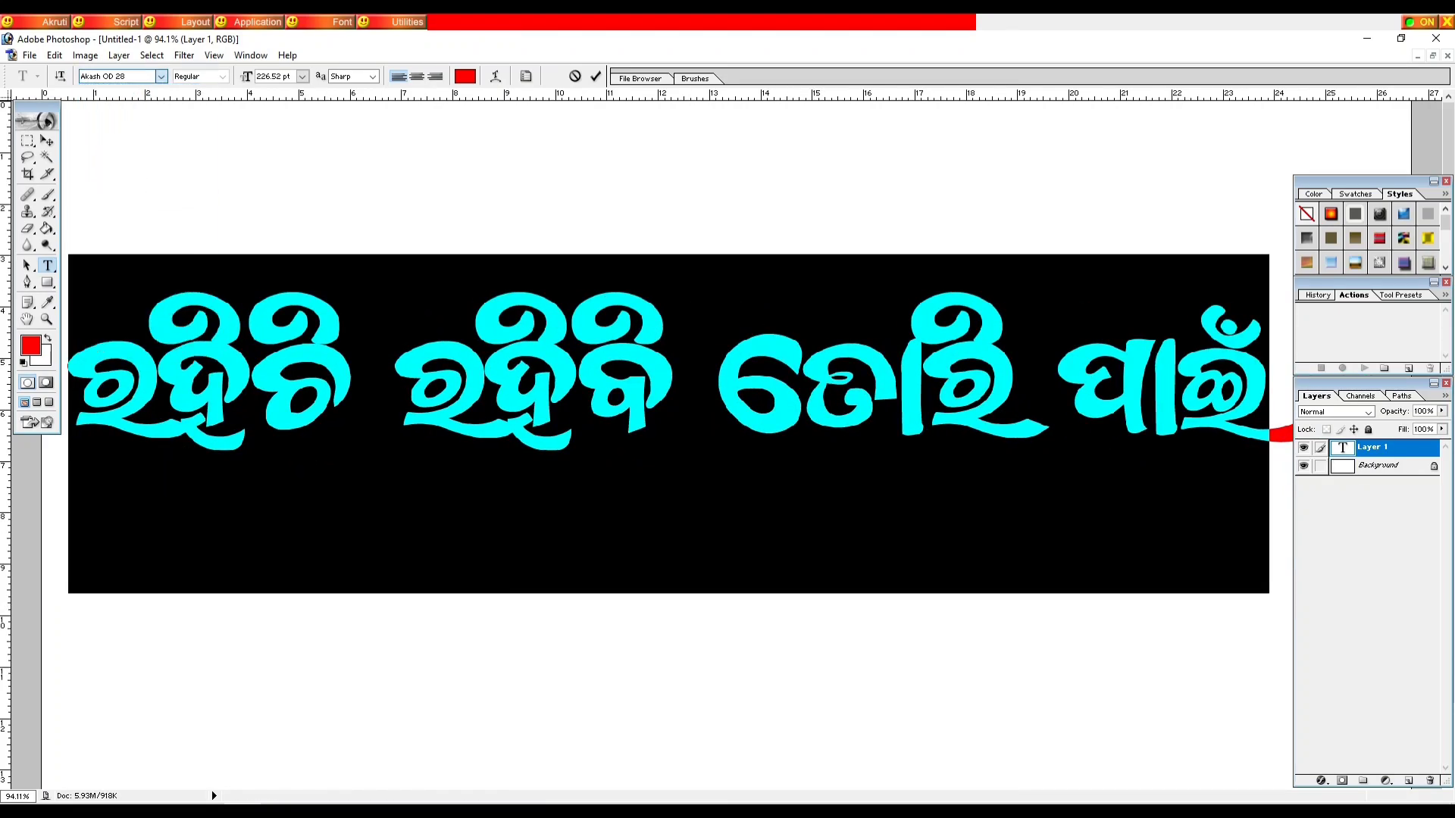
- Set the whole phrase in Akash OD 26 and move the text to the right on the canvas
{"action": "left_click", "coordinate": [960, 409]}
{"action": "key", "text": "ctrl+a"}
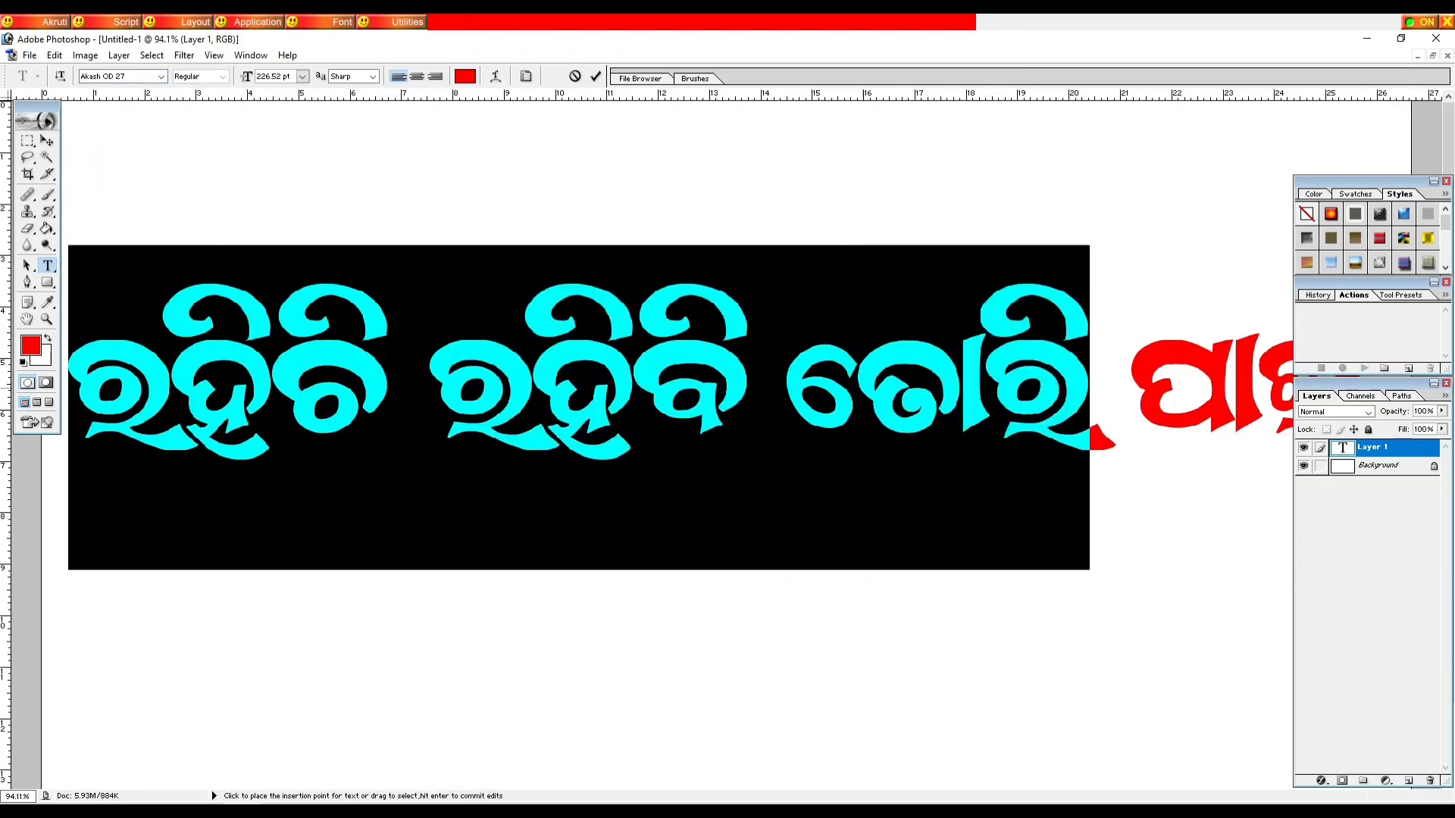
{"action": "left_click", "coordinate": [160, 77]}
{"action": "scroll", "coordinate": [124, 98], "scroll_direction": "up", "scroll_amount": 3}
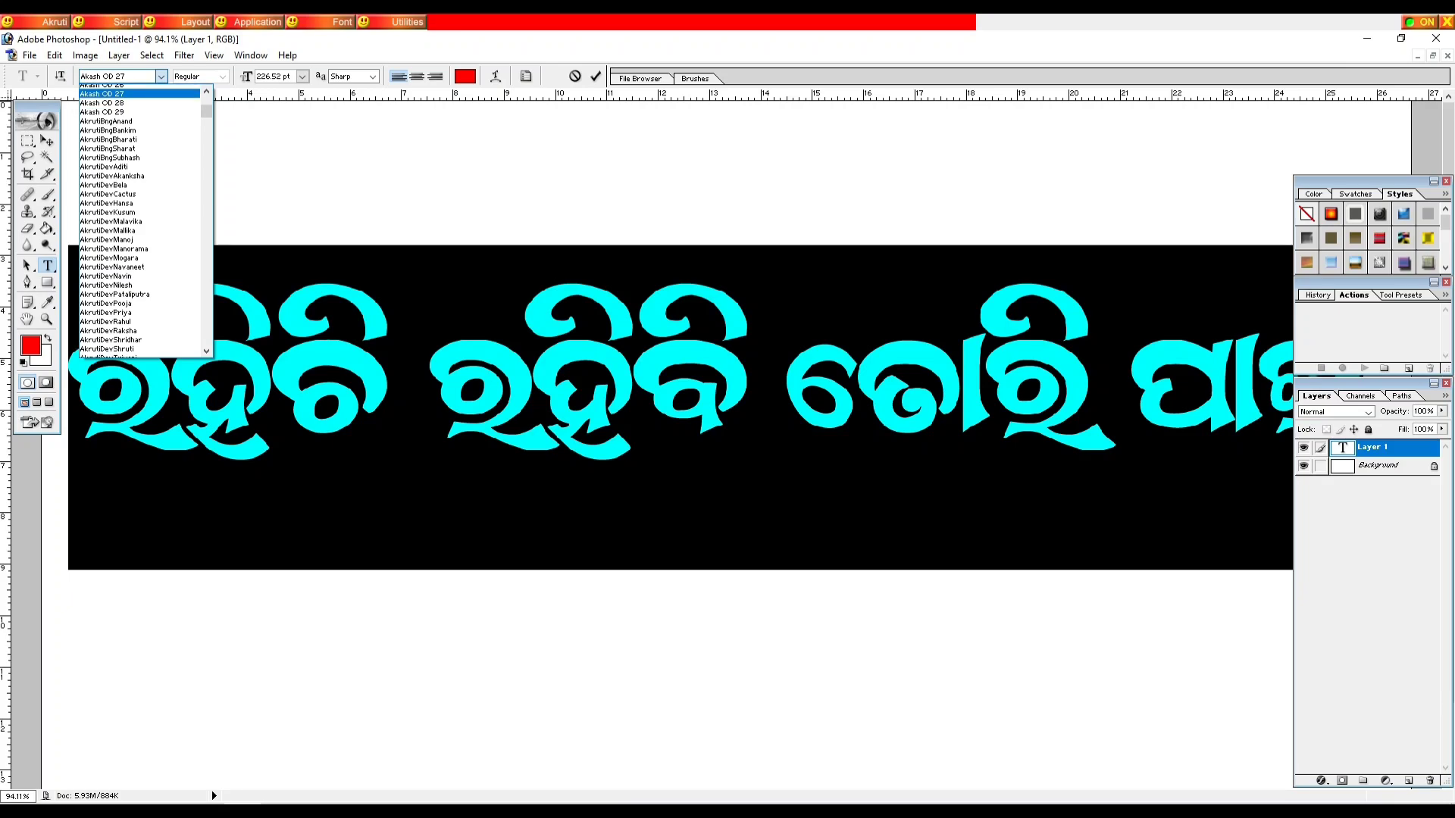
{"action": "left_click", "coordinate": [123, 99]}
{"action": "left_click_drag", "start_coordinate": [599, 557], "coordinate": [681, 556]}
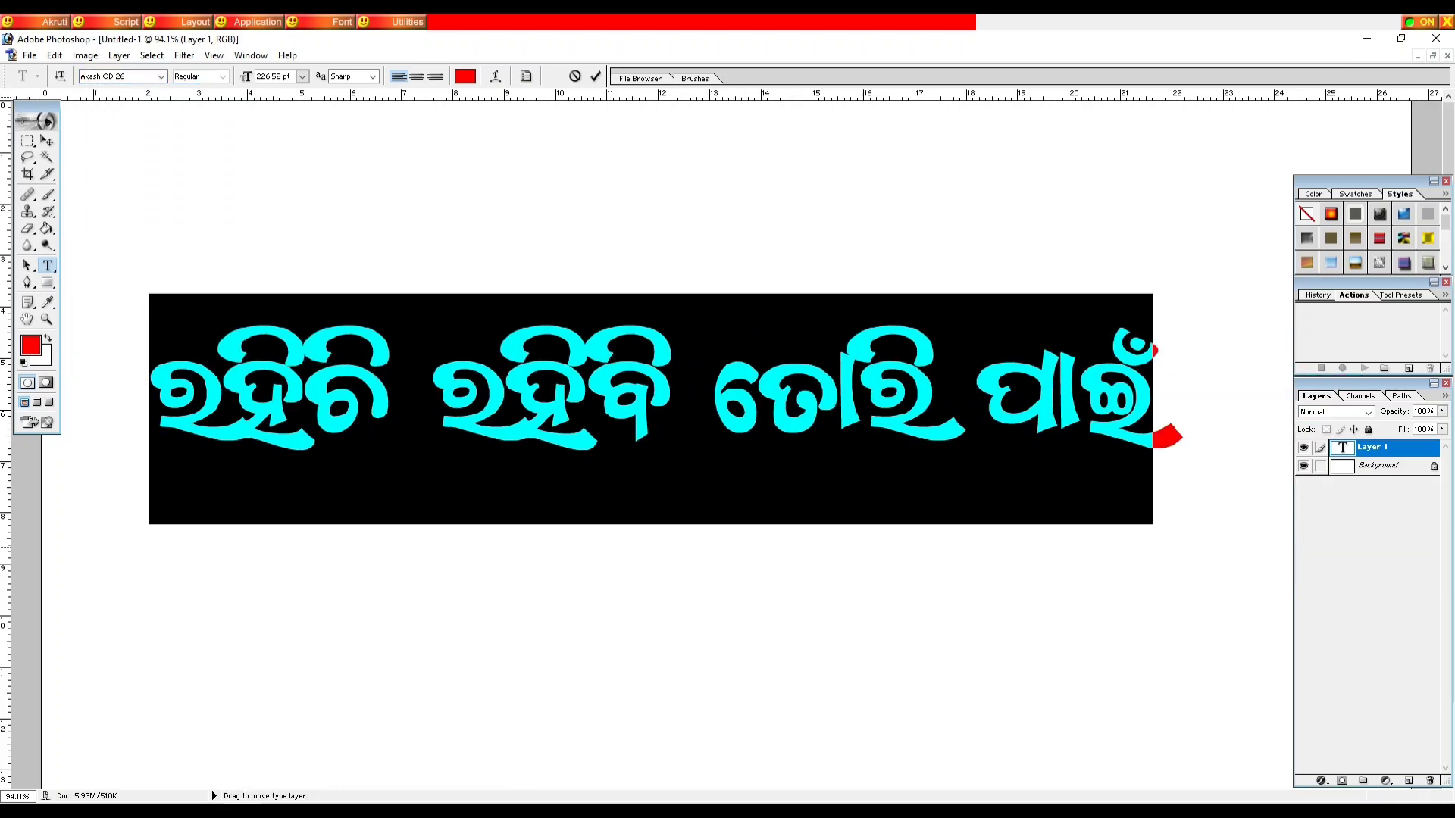
- Preview the whole phrase "ରହିଚି ରହିବି ତୋରି ପାଇଁ" in the font Akash OD 25
{"action": "left_click", "coordinate": [1178, 392]}
{"action": "left_click_drag", "start_coordinate": [1179, 392], "coordinate": [144, 402]}
{"action": "left_click", "coordinate": [161, 76]}
{"action": "scroll", "coordinate": [123, 108], "scroll_direction": "up", "scroll_amount": 1}
{"action": "left_click", "coordinate": [124, 107]}
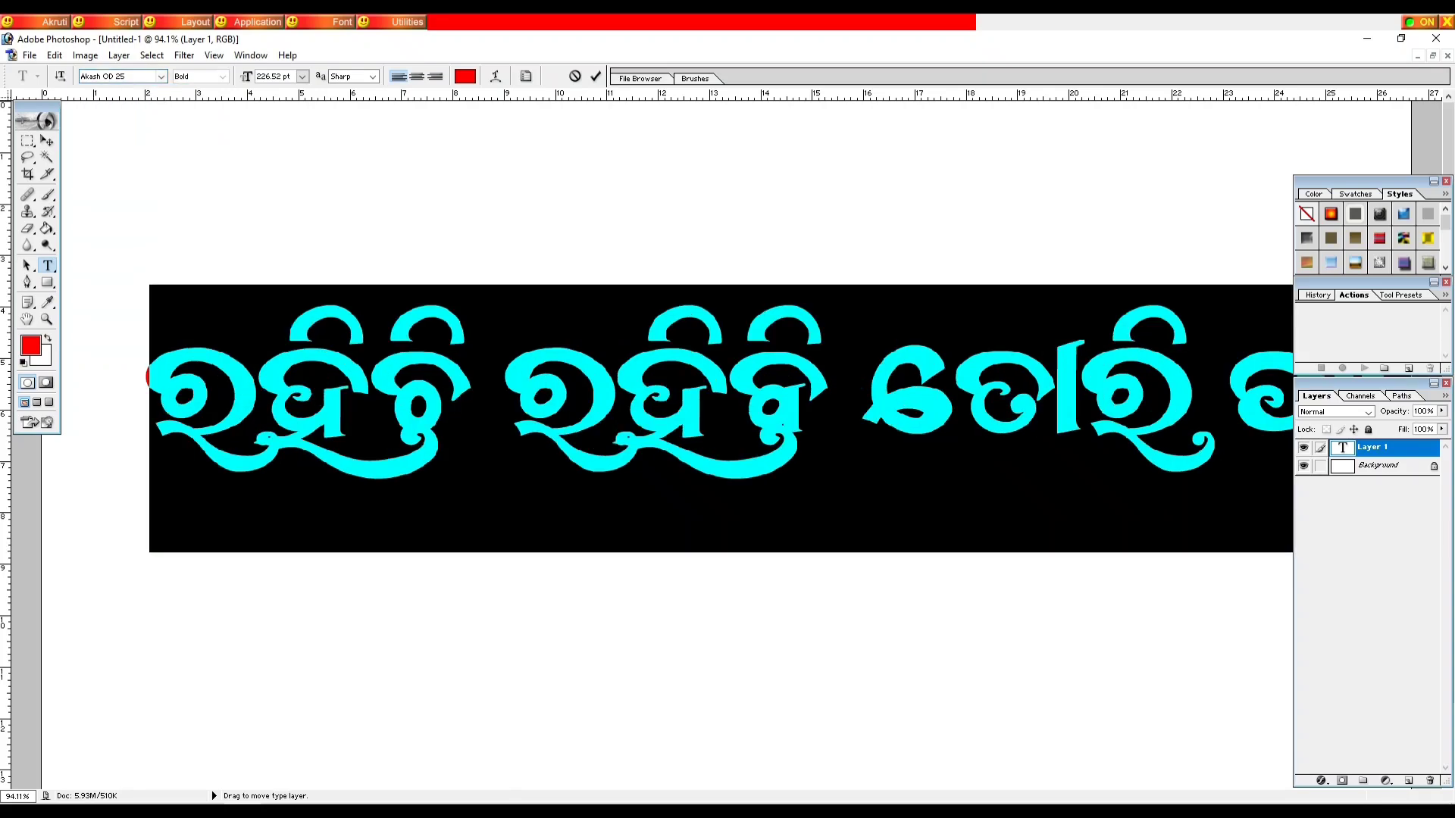
- Reposition the phrase slightly and set its font back to Akash OD 26
{"action": "mouse_move", "coordinate": [878, 594]}
{"action": "left_mouse_down"}
{"action": "mouse_move", "coordinate": [696, 610]}
{"action": "mouse_move", "coordinate": [877, 597]}
{"action": "left_mouse_up"}
{"action": "left_click", "coordinate": [161, 77]}
{"action": "left_click", "coordinate": [118, 99]}
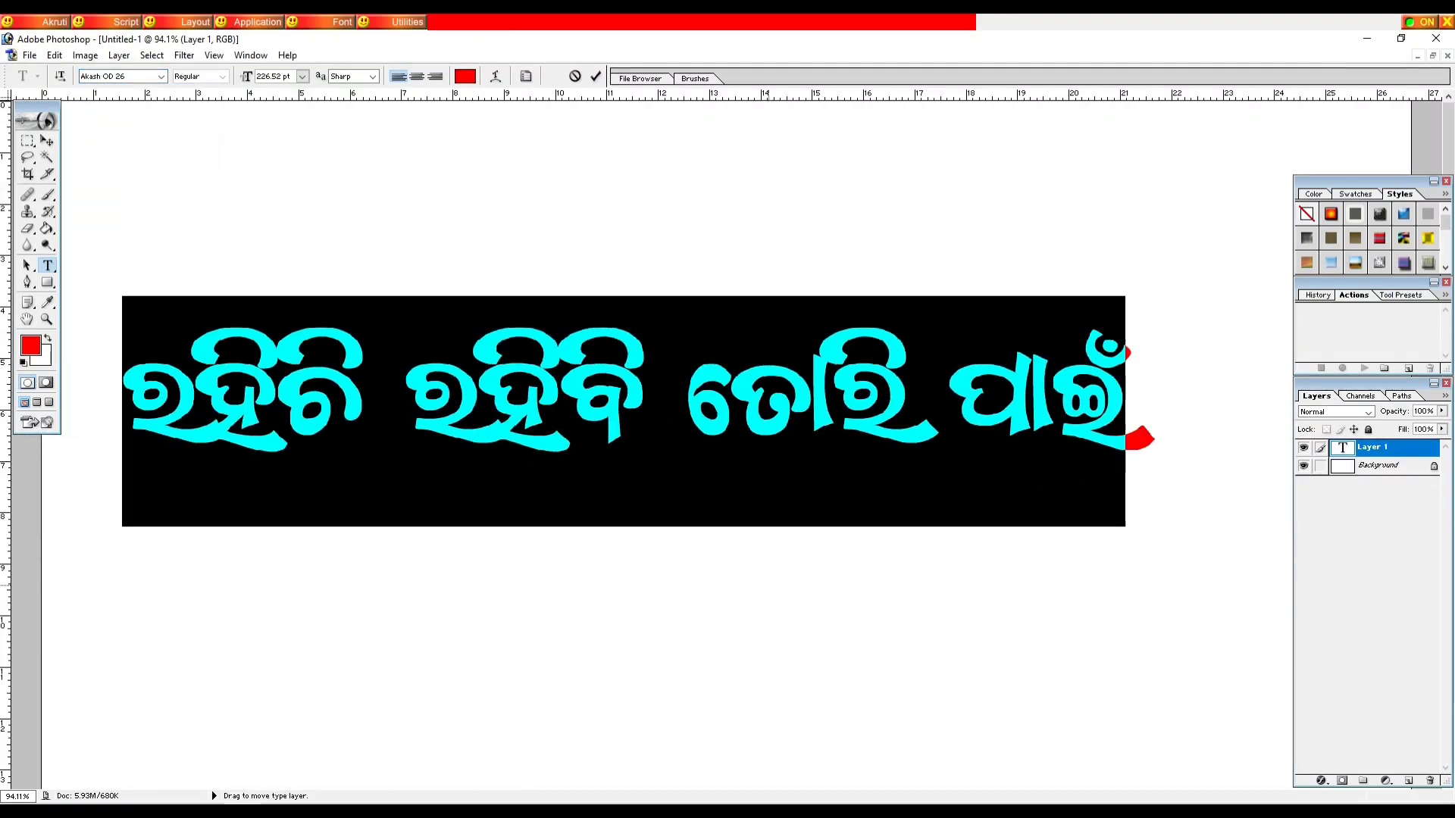
- Replace the whole phrase on the text layer with "ତୋ ବିନା ମୋ କାହାଣୀ ଅଧା"
{"action": "left_click", "coordinate": [1150, 395]}
{"action": "key", "text": "BackSpace"}
{"action": "key", "text": "BackSpace"}
{"action": "key", "text": "BackSpace"}
{"action": "key", "text": "BackSpace"}
{"action": "key", "text": "BackSpace"}
{"action": "key", "text": "BackSpace"}
{"action": "key", "text": "BackSpace"}
{"action": "key", "text": "BackSpace"}
{"action": "key", "text": "BackSpace"}
{"action": "key", "text": "BackSpace"}
{"action": "key", "text": "BackSpace"}
{"action": "key", "text": "BackSpace"}
{"action": "key", "text": "BackSpace"}
{"action": "key", "text": "BackSpace"}
{"action": "key", "text": "BackSpace"}
{"action": "key", "text": "BackSpace"}
{"action": "key", "text": "BackSpace"}
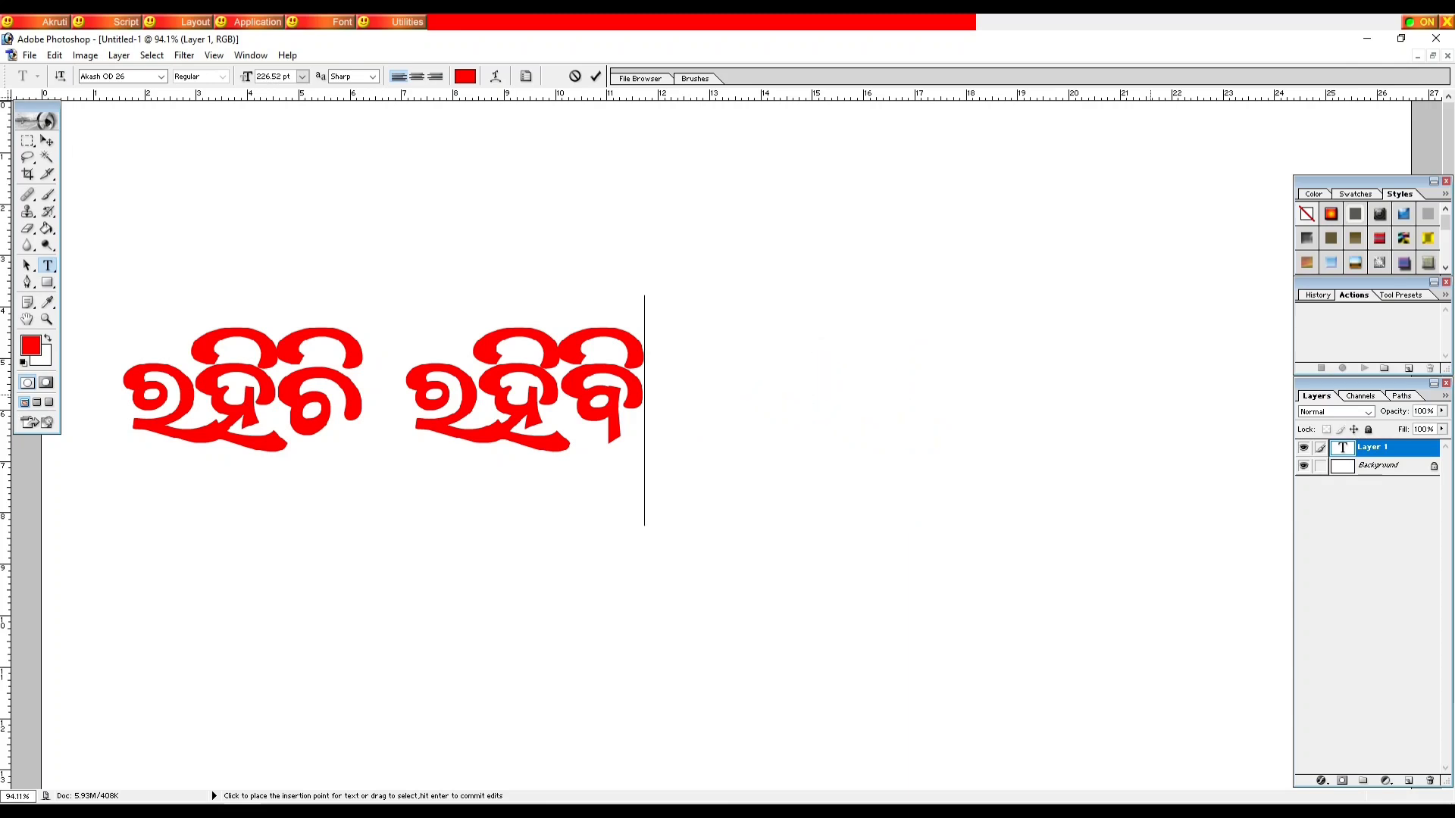
{"action": "key", "text": "BackSpace"}
{"action": "key", "text": "BackSpace"}
{"action": "key", "text": "BackSpace"}
{"action": "key", "text": "BackSpace"}
{"action": "type", "text": "ତୋ "}
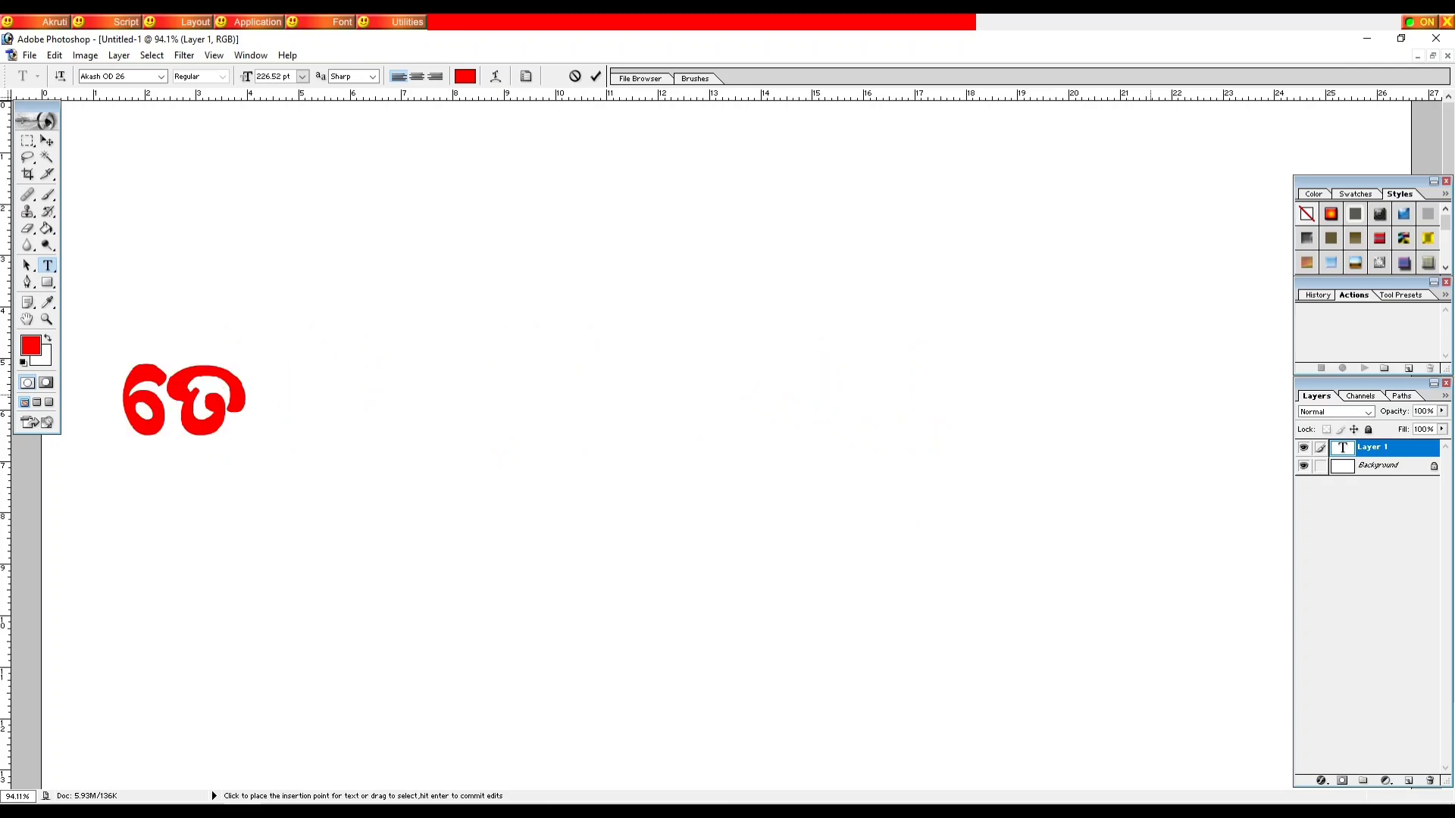
{"action": "type", "text": "ବିନା"}
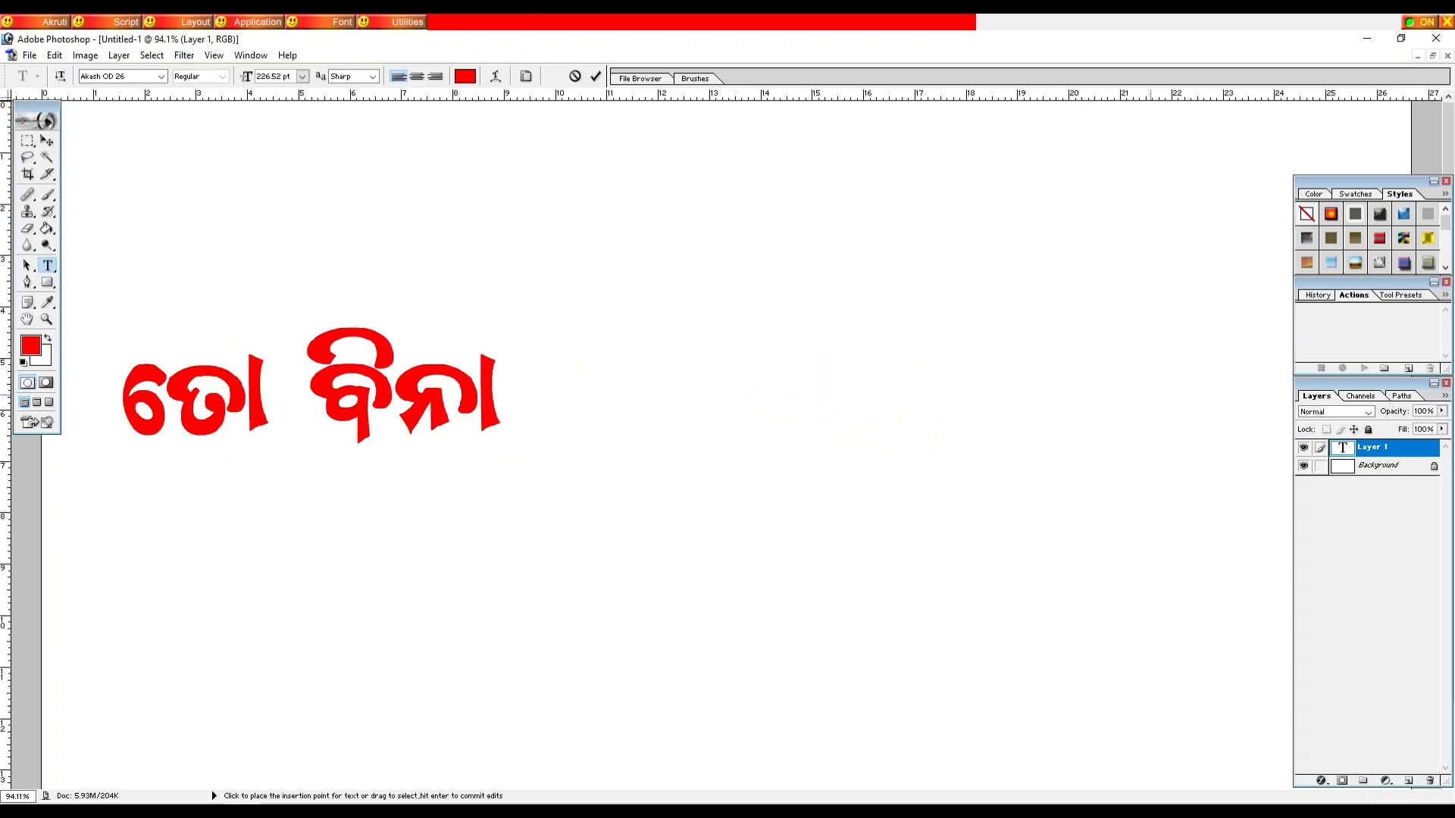
{"action": "type", "text": " ମୋ କାହ"}
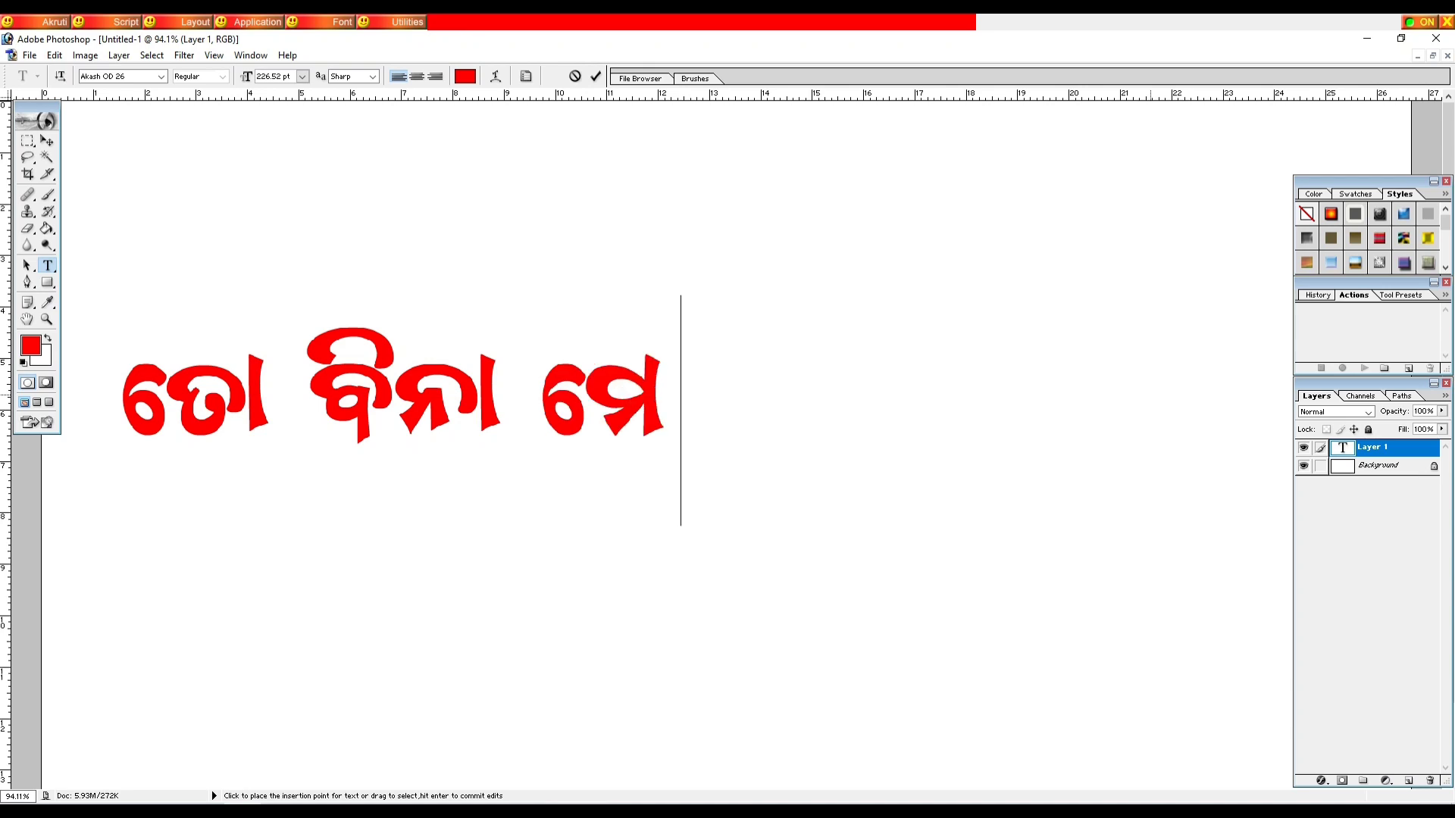
{"action": "type", "text": "ାଣୀ"}
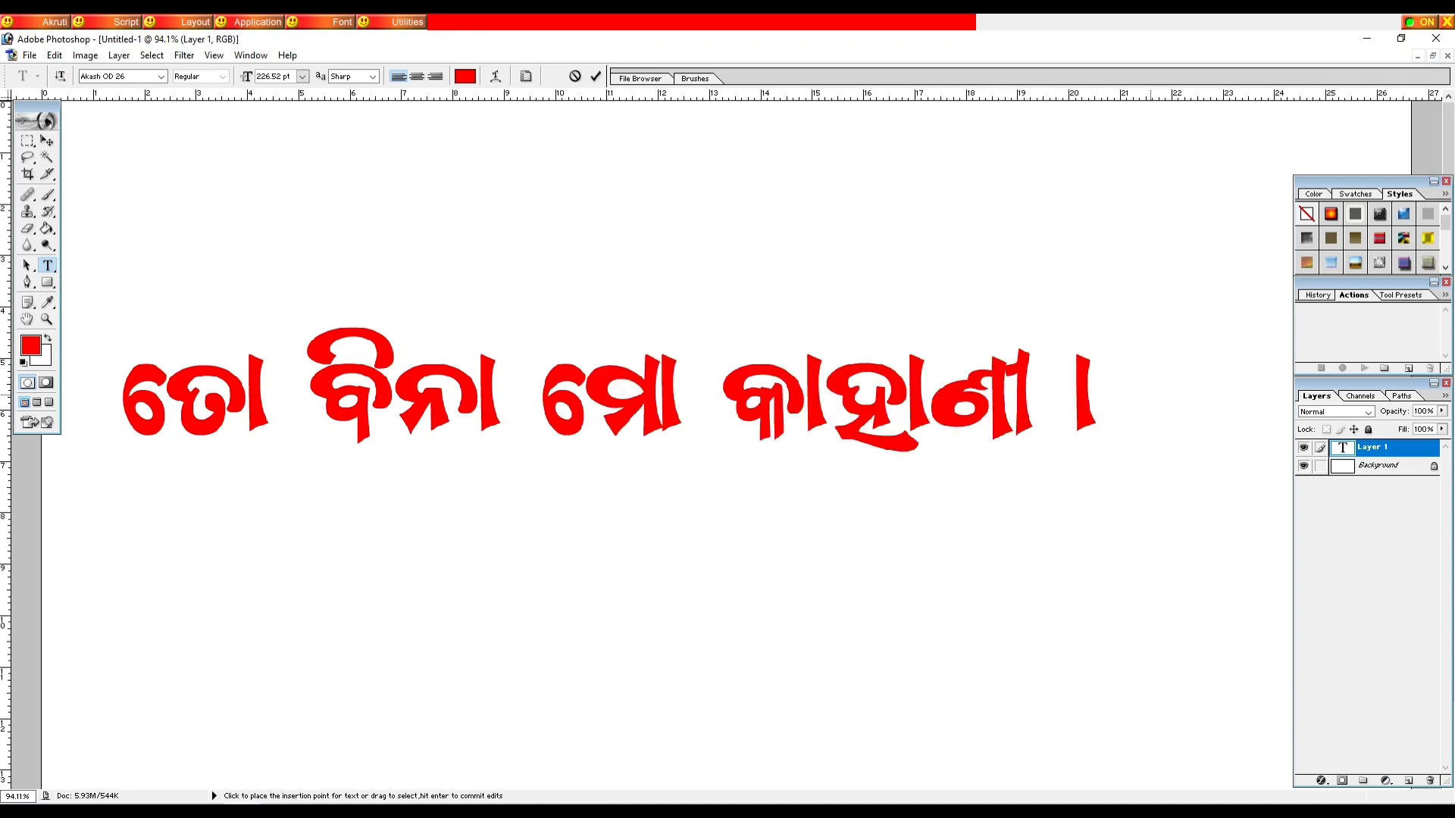
{"action": "type", "text": " ଅଧା"}
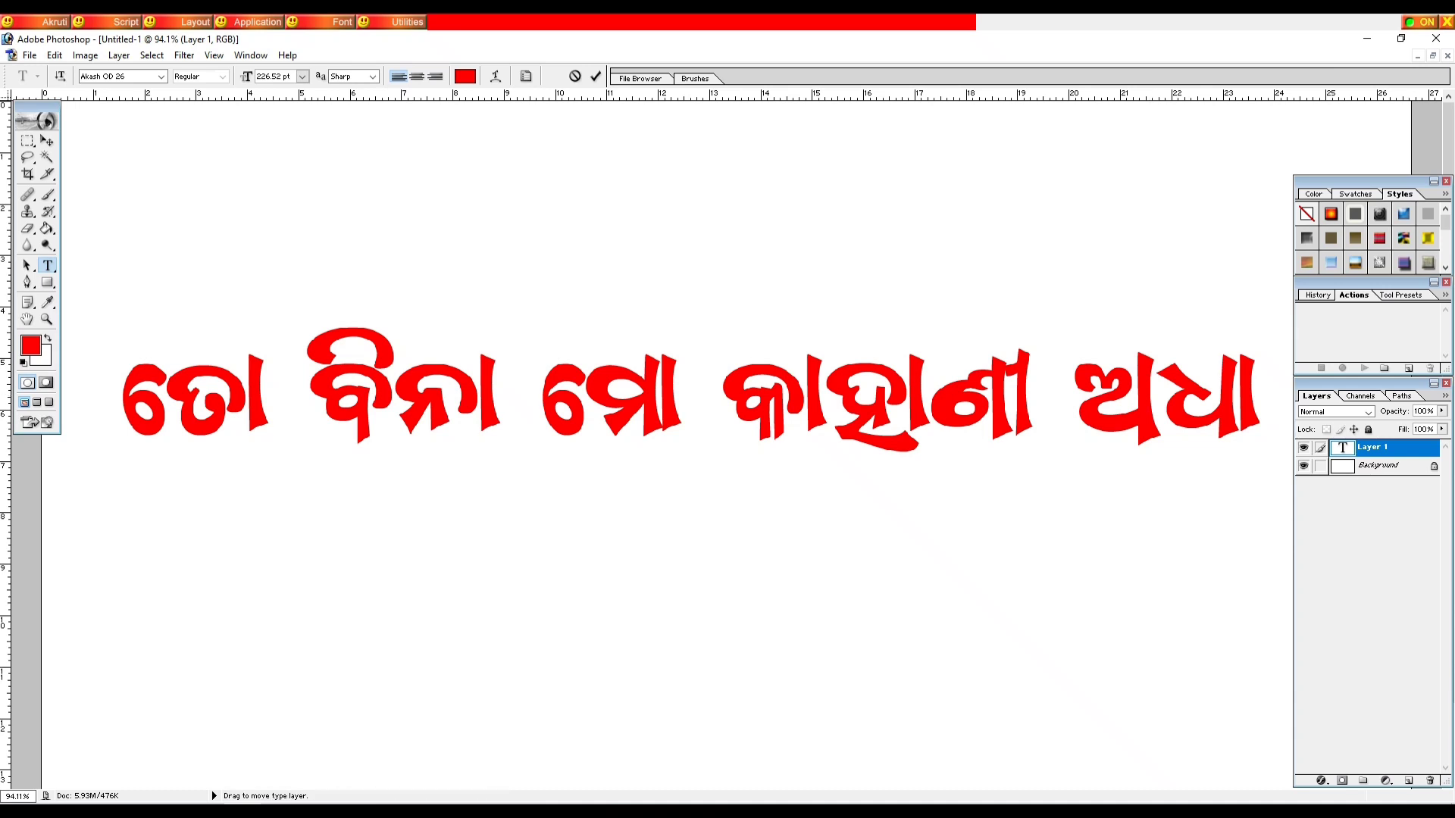
- Preview the whole phrase "ତୋ ବିନା ମୋ କାହାଣୀ ଅଧା" in the font Akash OD 27
{"action": "key", "text": "ctrl+a"}
{"action": "left_click", "coordinate": [161, 76]}
{"action": "left_click", "coordinate": [114, 107]}
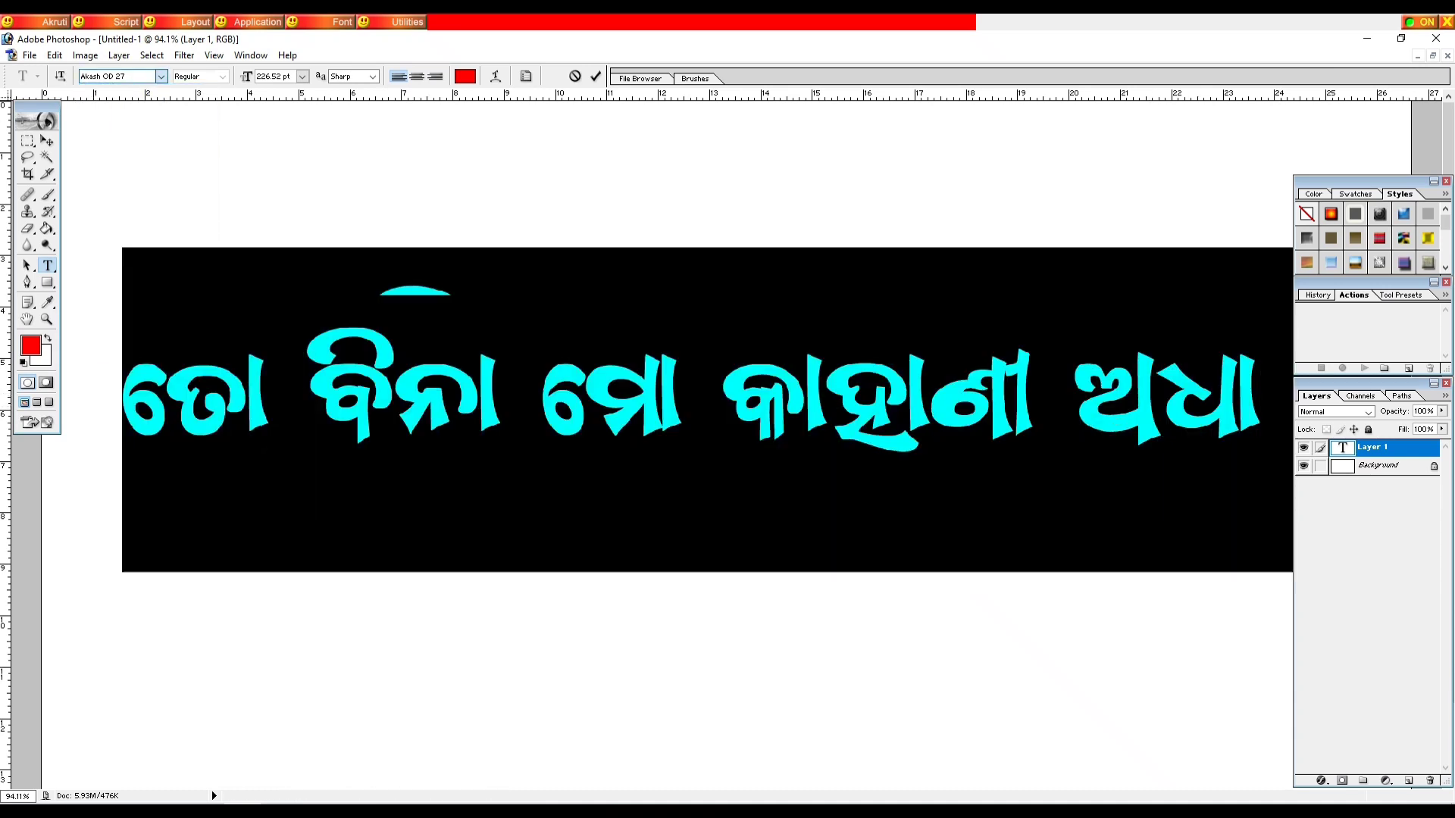
- Switch the phrase "ତୋ ବିନା ମୋ କାହାଣୀ ଅଧା" to the font Akash OD 28
{"action": "left_click", "coordinate": [696, 503]}
{"action": "left_click_drag", "start_coordinate": [1279, 462], "coordinate": [114, 402]}
{"action": "left_click", "coordinate": [160, 77]}
{"action": "left_click", "coordinate": [114, 106]}
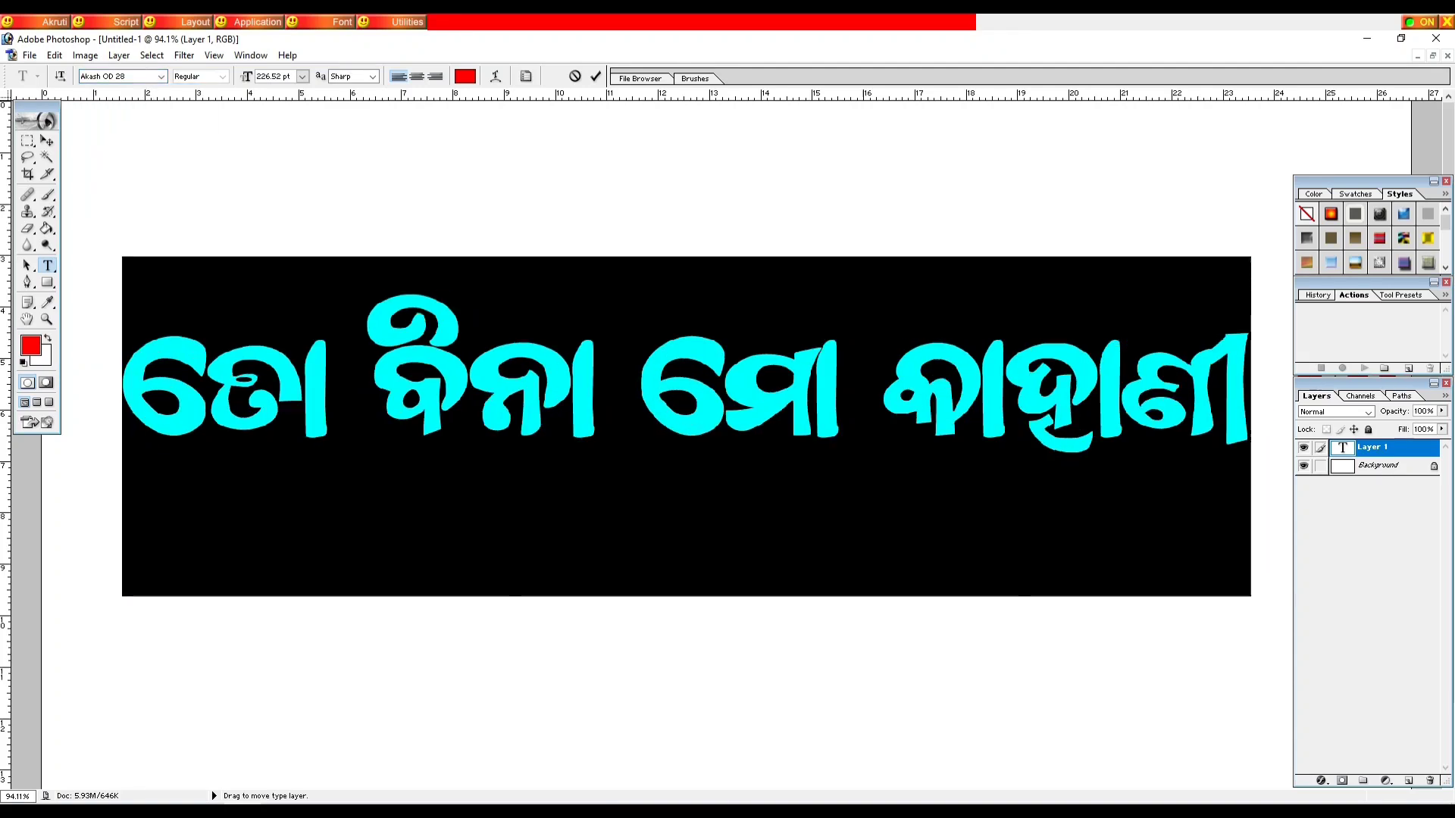
- Set the whole phrase in Akash OD 29 and shift the text so that it fits on the canvas
{"action": "mouse_move", "coordinate": [1149, 626]}
{"action": "left_mouse_down"}
{"action": "mouse_move", "coordinate": [615, 603]}
{"action": "mouse_move", "coordinate": [1162, 611]}
{"action": "left_mouse_up"}
{"action": "left_click", "coordinate": [160, 76]}
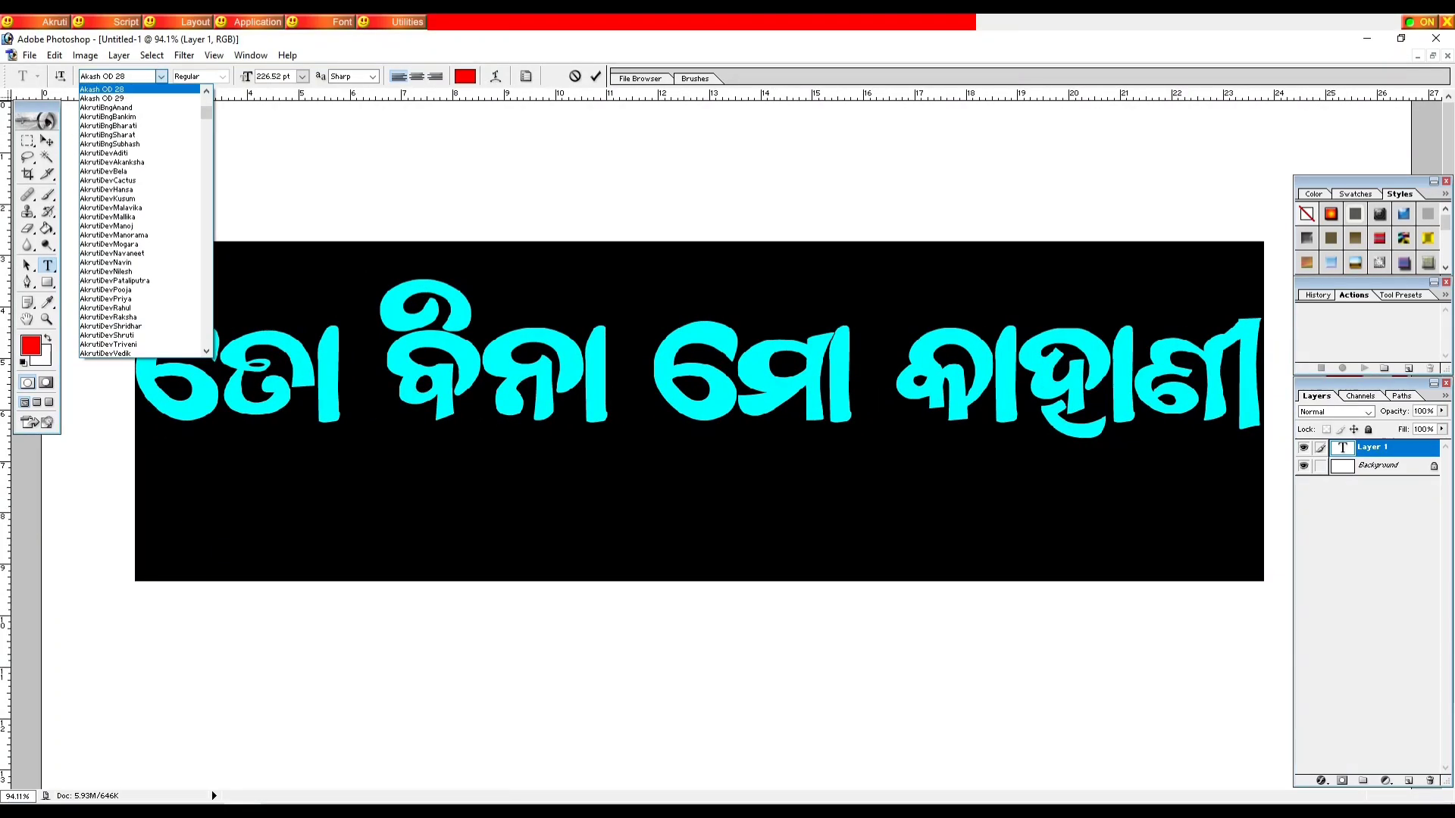
{"action": "left_click", "coordinate": [114, 105]}
{"action": "key", "text": "ctrl+a"}
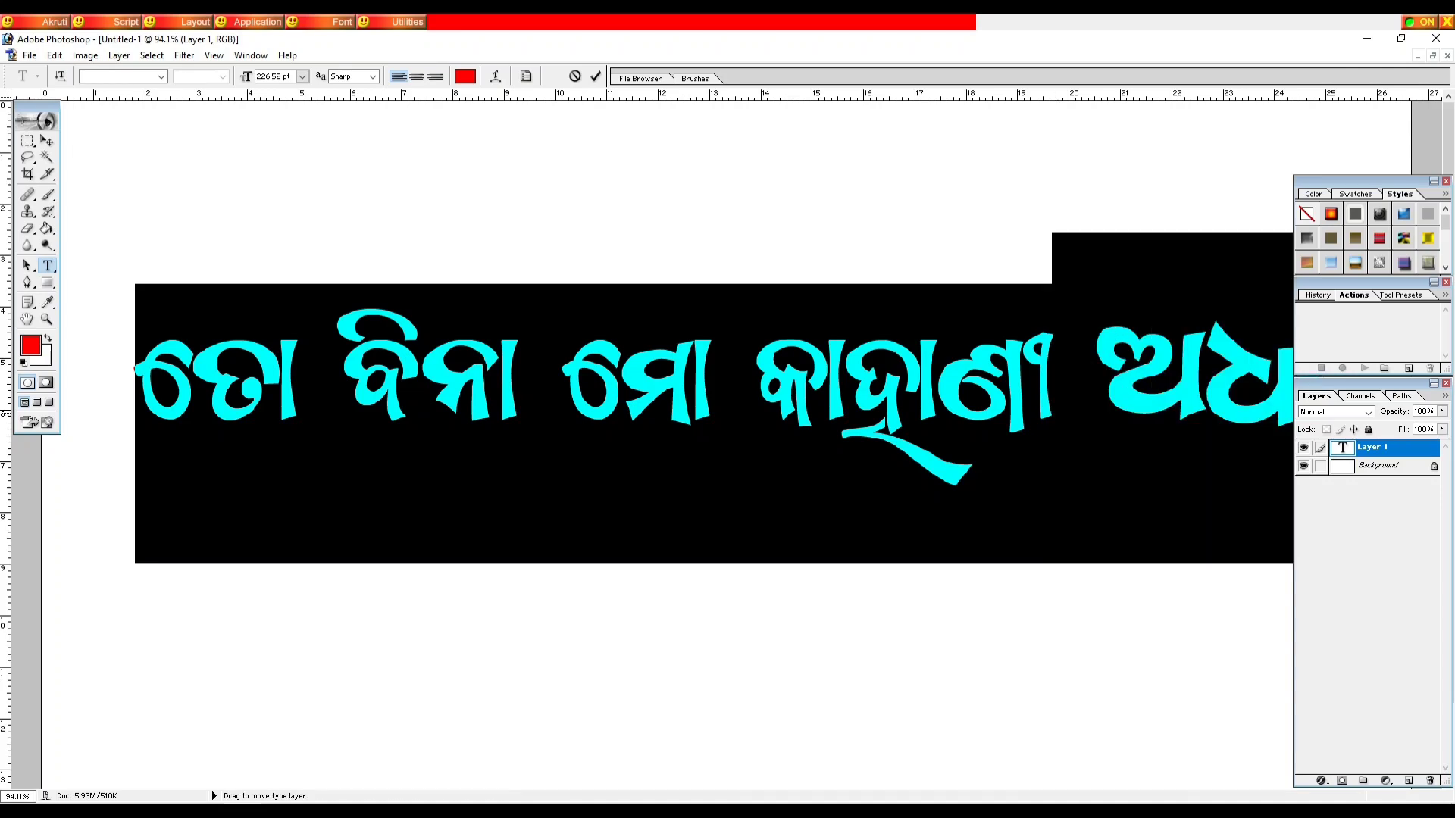
{"action": "left_click", "coordinate": [161, 77]}
{"action": "left_click", "coordinate": [113, 89]}
{"action": "left_click_drag", "start_coordinate": [755, 598], "coordinate": [701, 598]}
{"action": "left_click", "coordinate": [702, 389]}
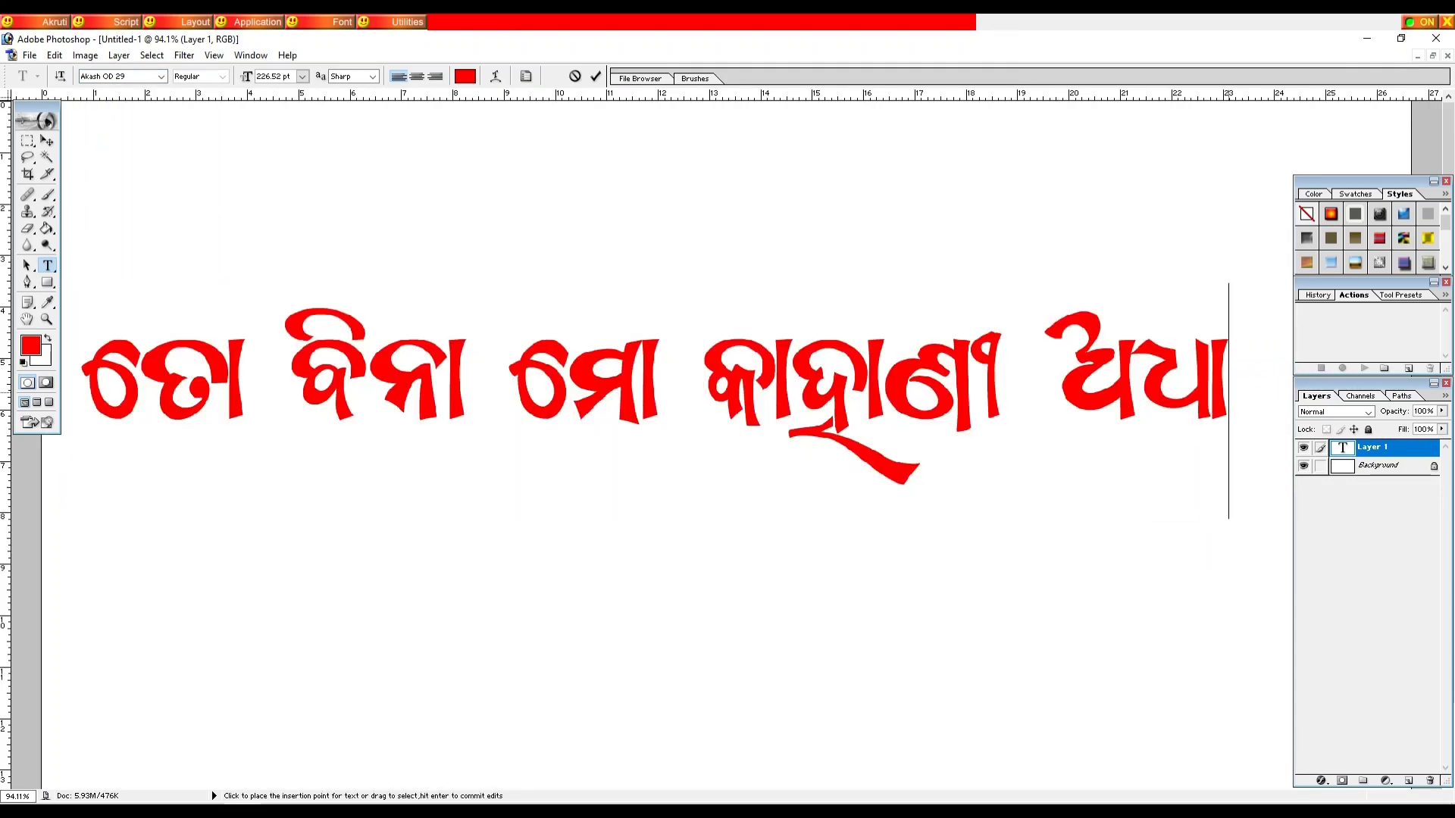
- Delete the whole phrase from the text layer
{"action": "left_click_drag", "start_coordinate": [1228, 392], "coordinate": [82, 425]}
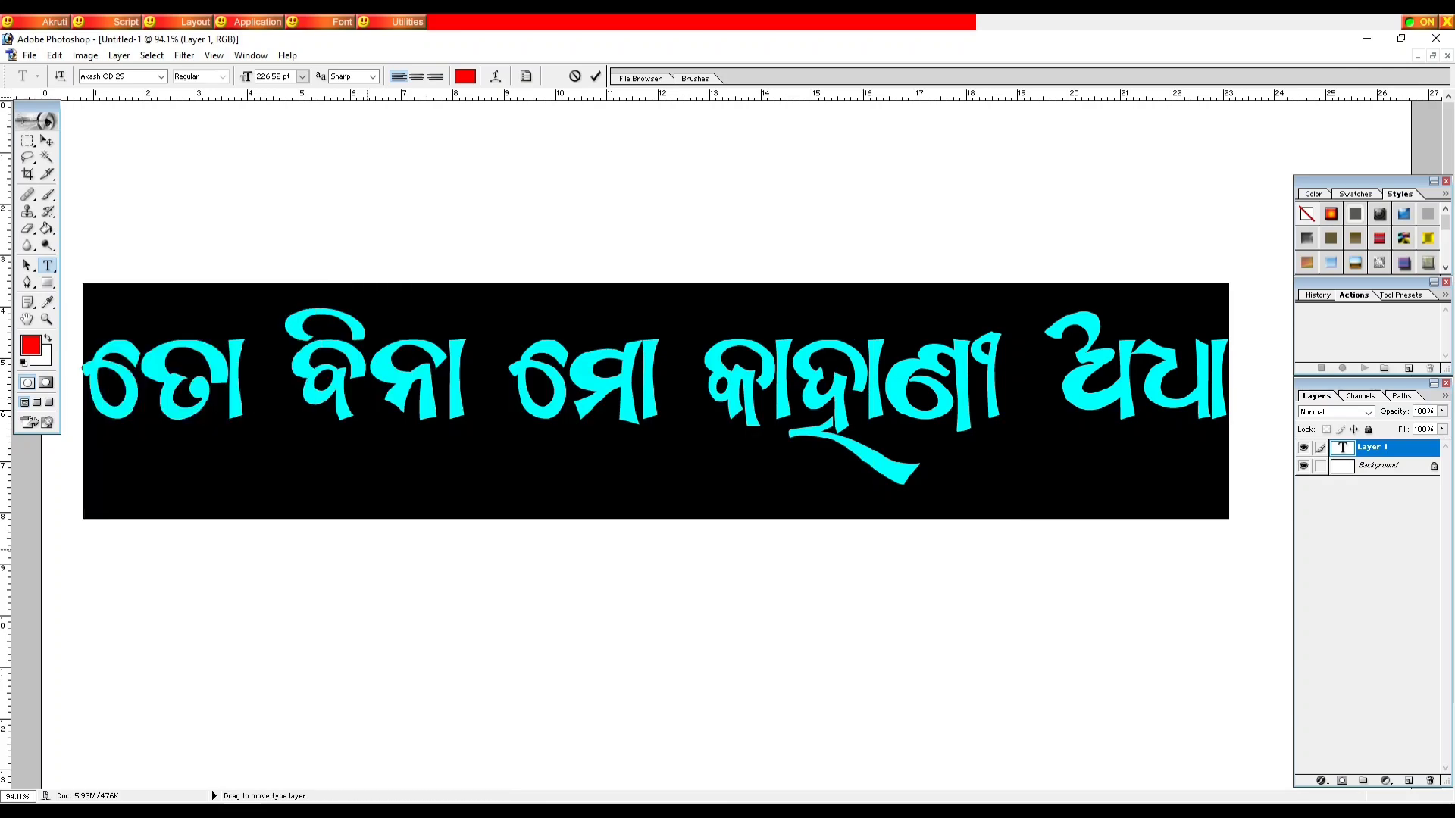
{"action": "key", "text": "Delete"}
{"action": "type", "text": "ତୋ ବା"}
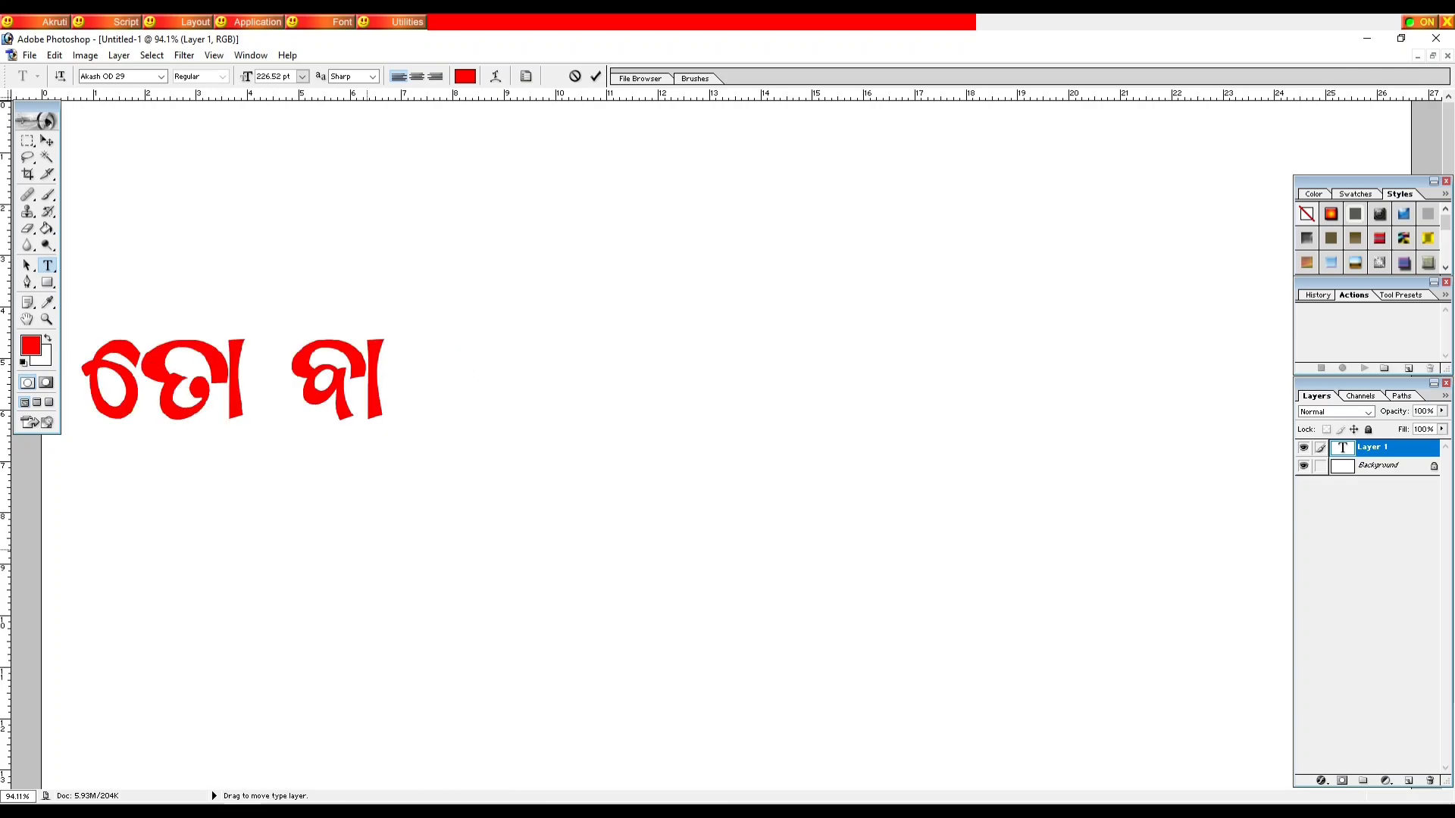
{"action": "type", "text": "ଥ"}
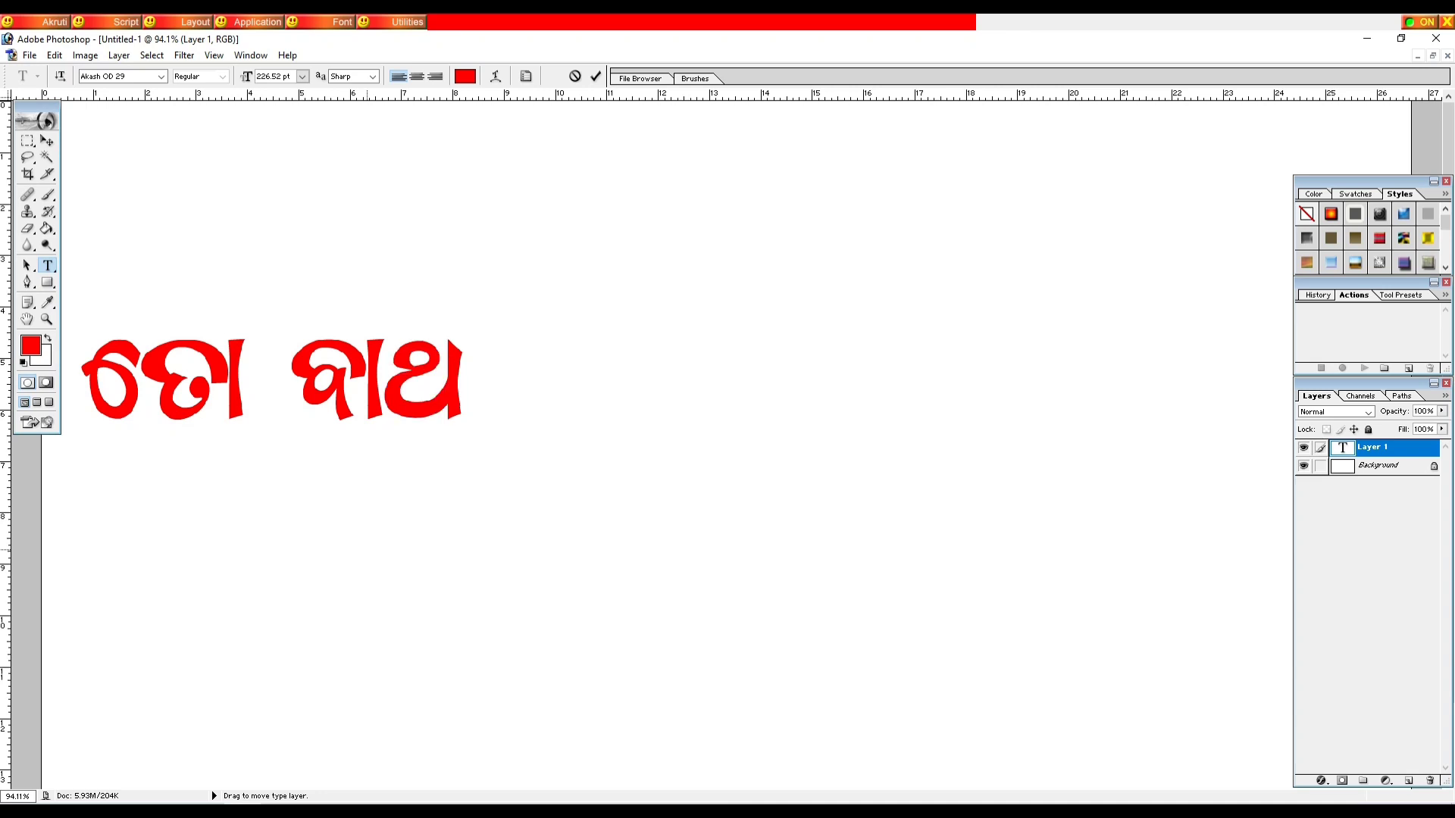
{"action": "key", "text": "BackSpace"}
{"action": "key", "text": "BackSpace"}
{"action": "key", "text": "Left"}
{"action": "key", "text": "BackSpace"}
{"action": "key", "text": "BackSpace"}
{"action": "key", "text": "BackSpace"}
{"action": "key", "text": "BackSpace"}
{"action": "key", "text": "BackSpace"}
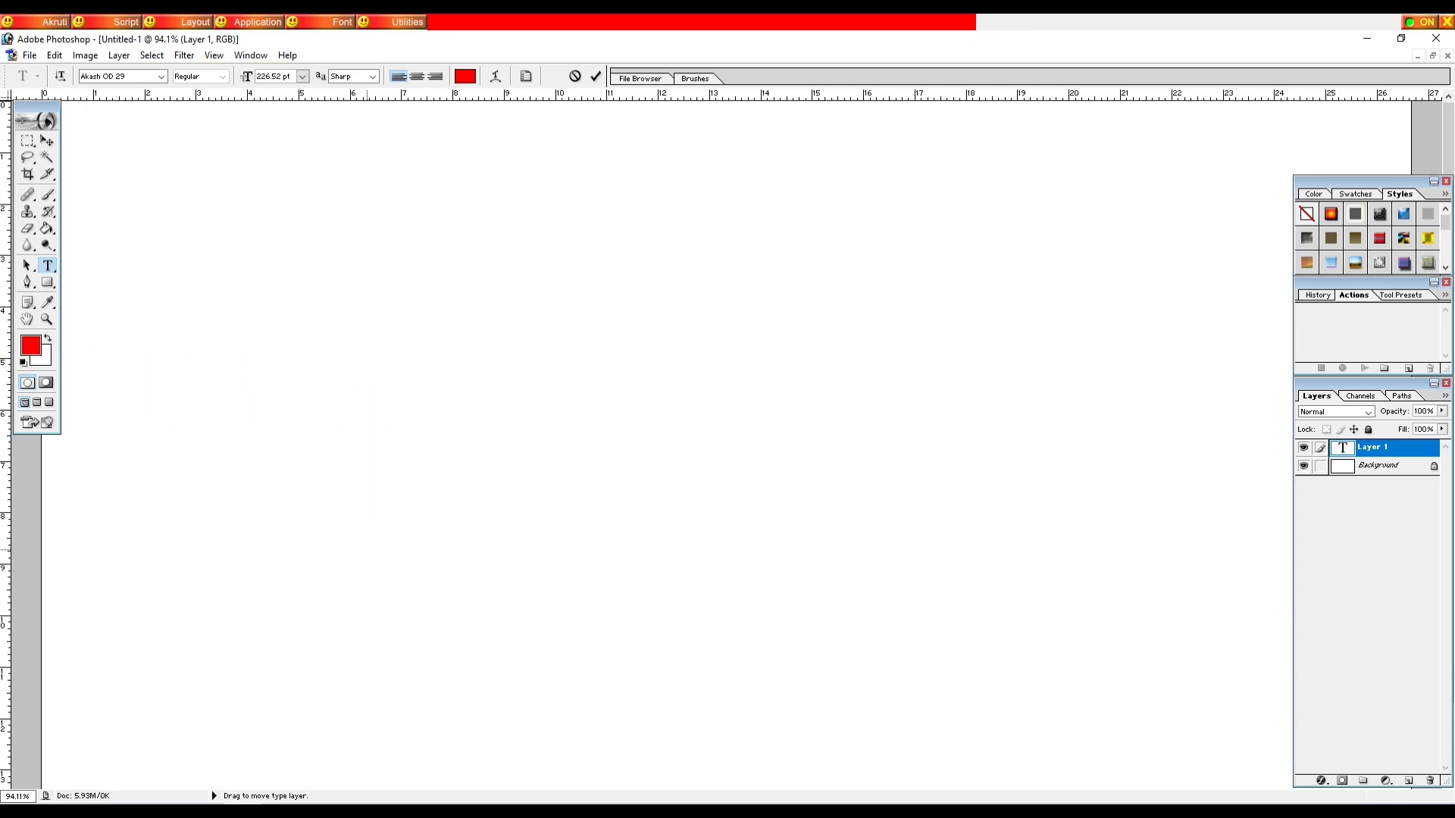
- Write the phrase "ତୁ ମୋ ଆଖିର ତାରା" on the emptied text layer
{"action": "type", "text": "ତୁ ମୋ"}
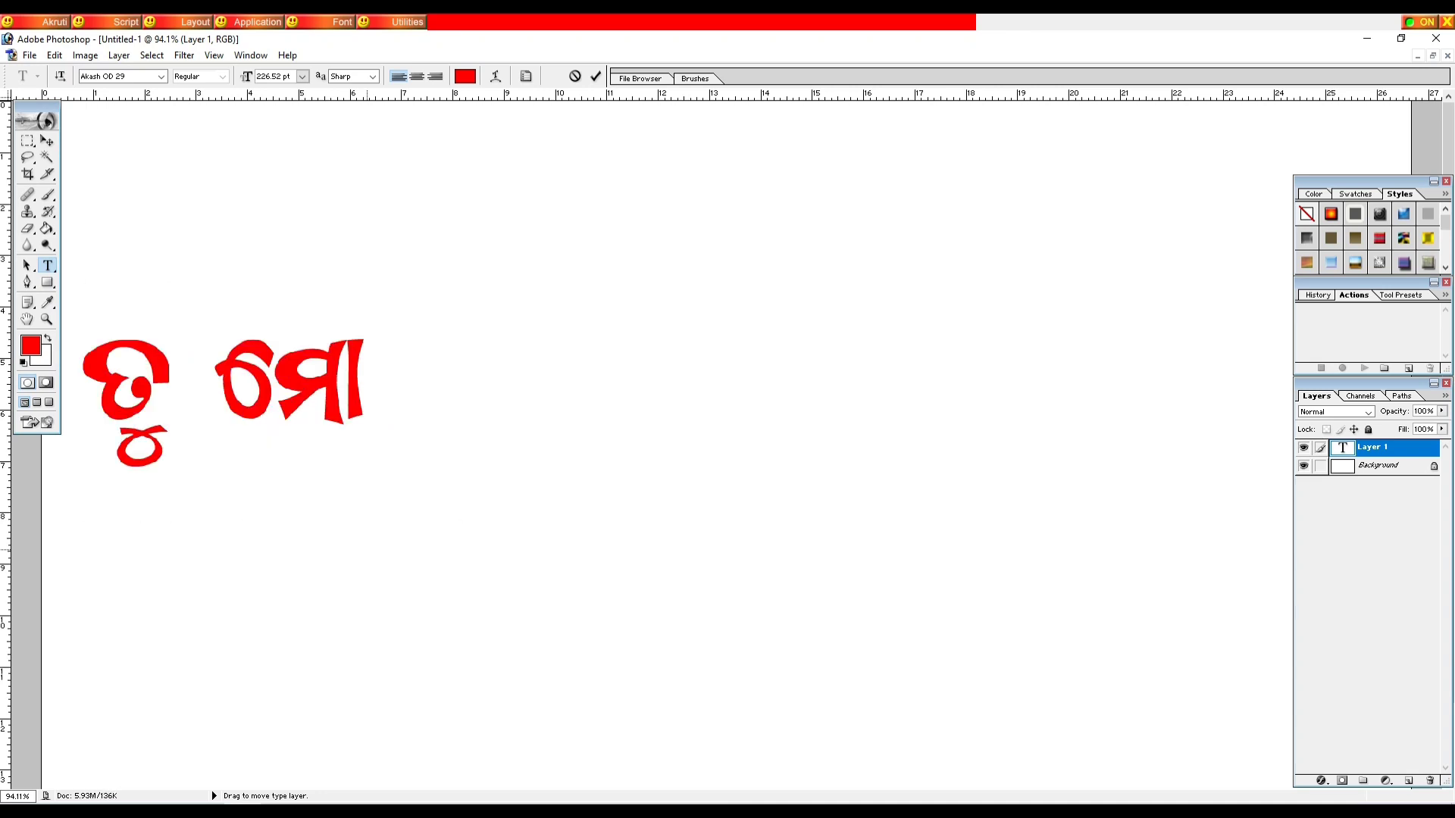
{"action": "type", "text": " ଥାଗିର ତାର"}
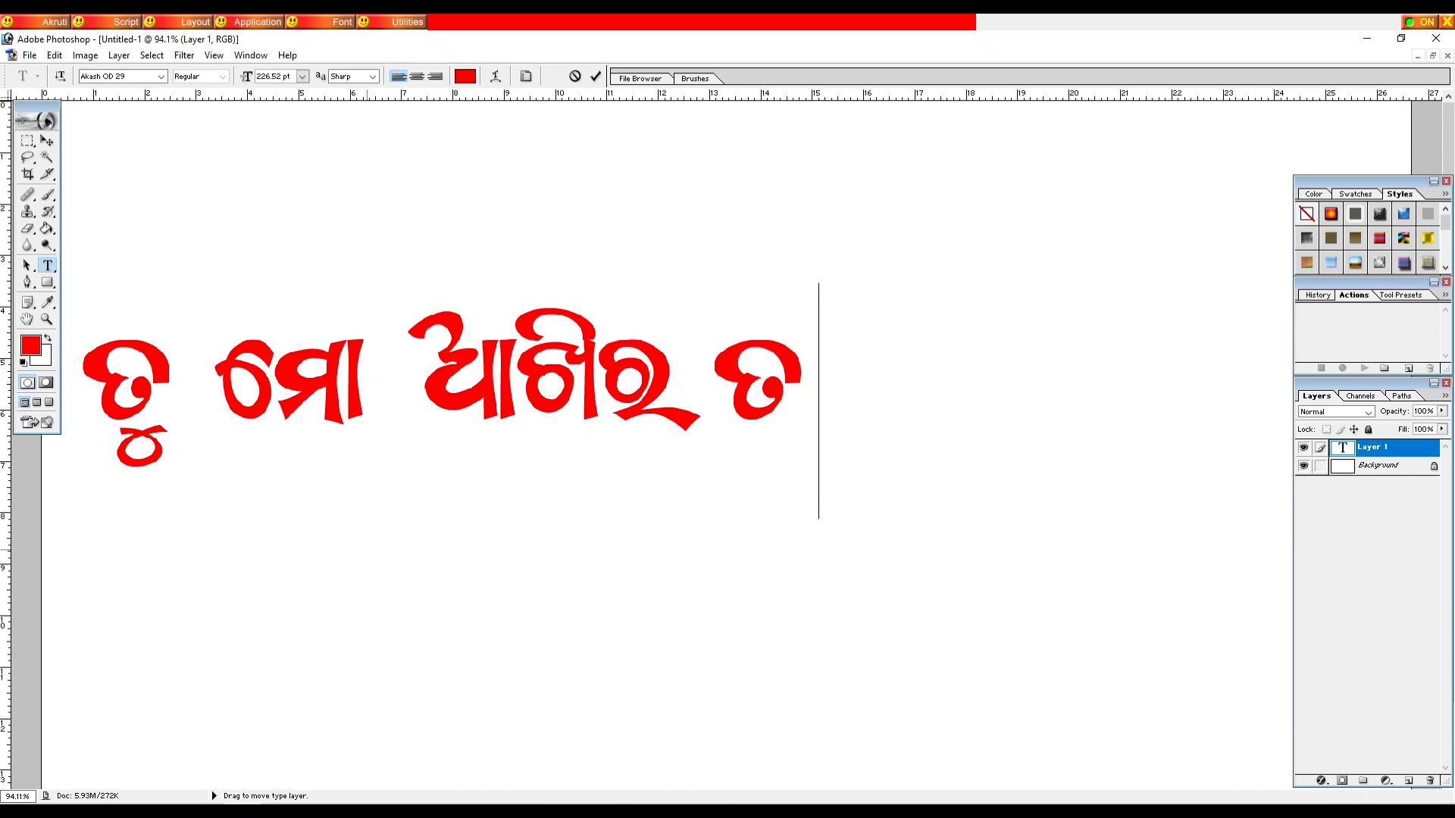
{"action": "type", "text": "ାର"}
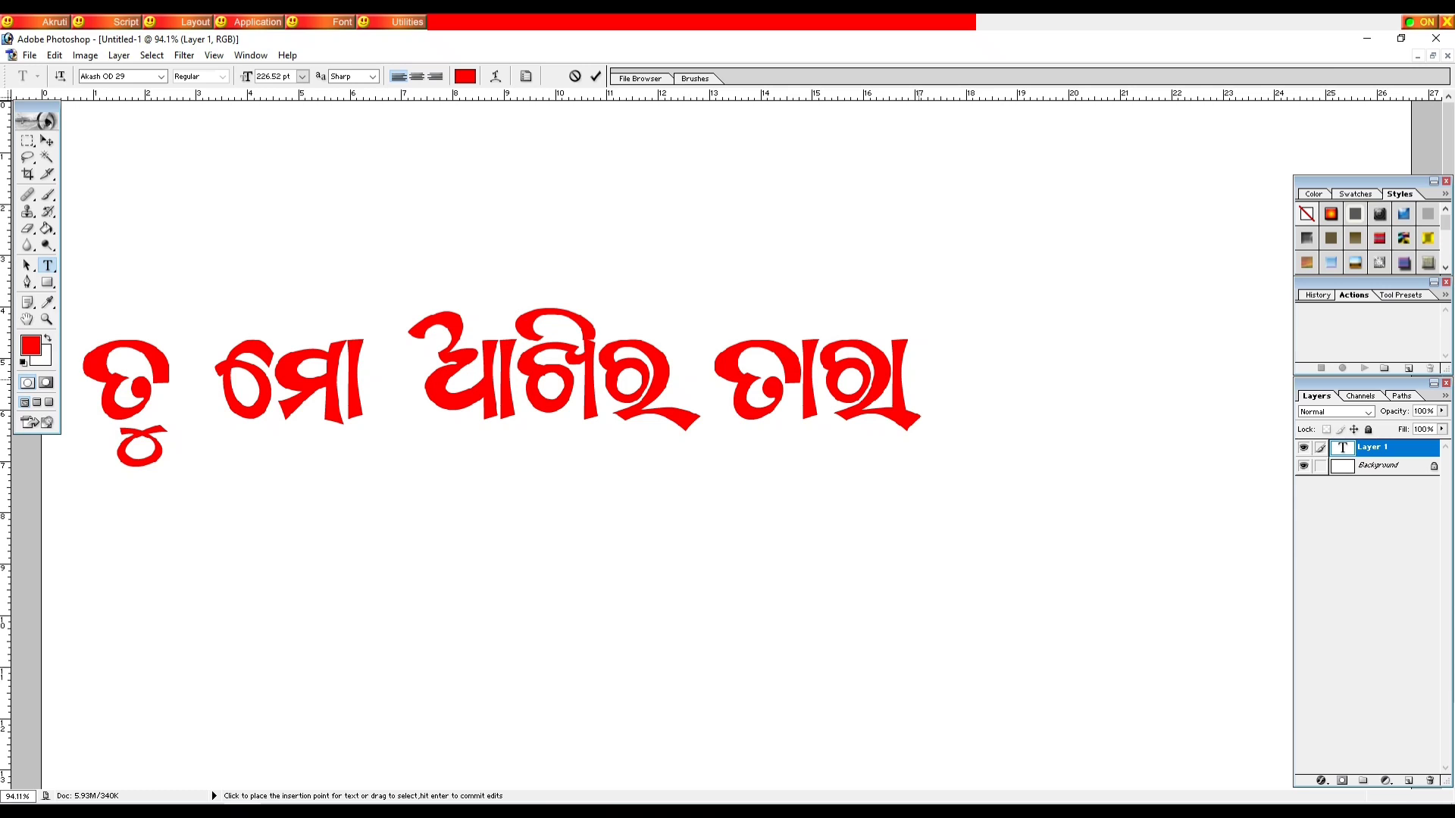
- Move the new phrase to the right on the canvas and preview it in Akash OD 28
{"action": "key", "text": "ctrl+a"}
{"action": "left_click_drag", "start_coordinate": [985, 388], "coordinate": [1115, 395]}
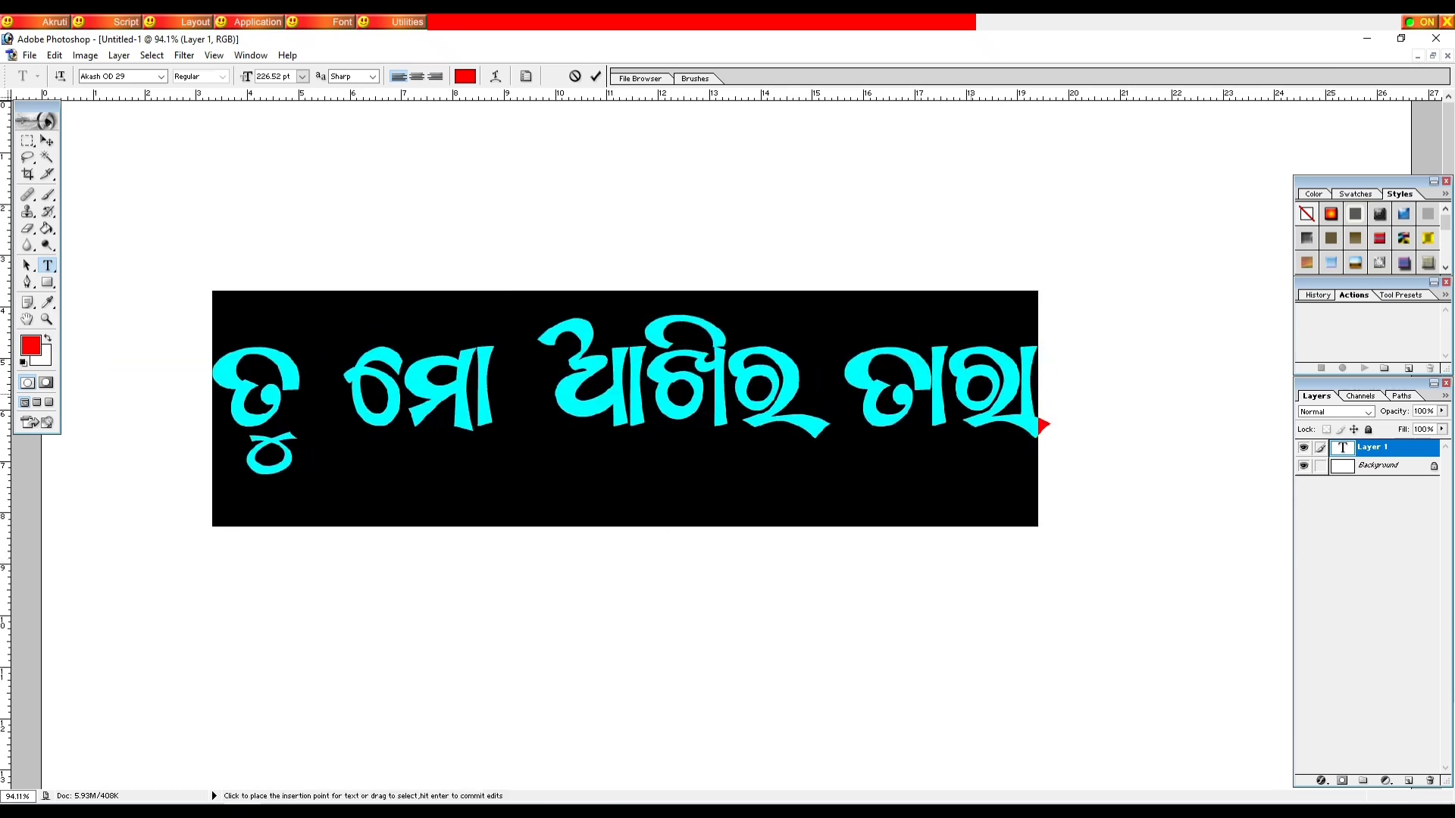
{"action": "left_click", "coordinate": [1049, 396]}
{"action": "key", "text": "ctrl+a"}
{"action": "left_click", "coordinate": [161, 77]}
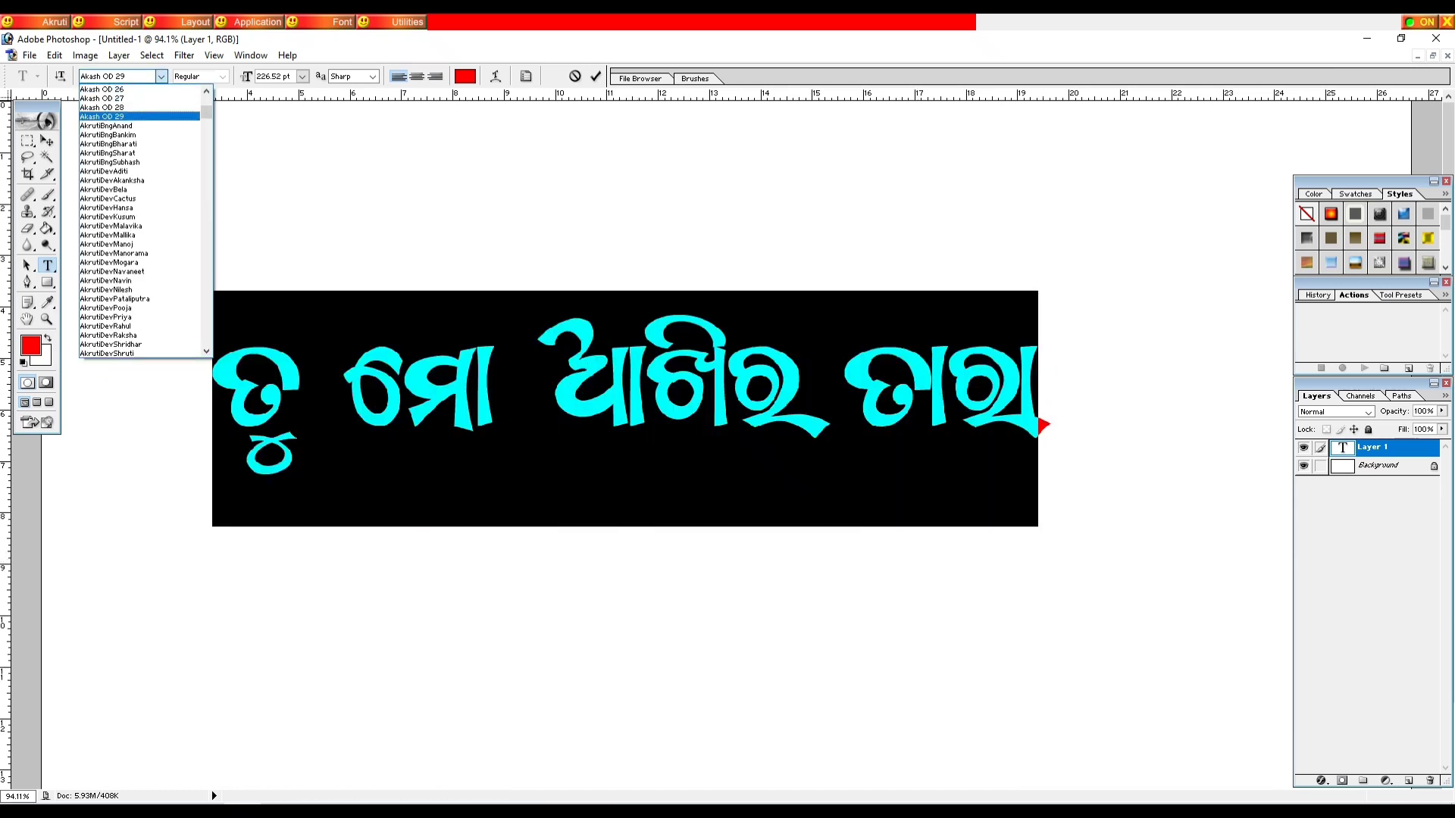
{"action": "left_click", "coordinate": [117, 112]}
{"action": "left_click", "coordinate": [1170, 417]}
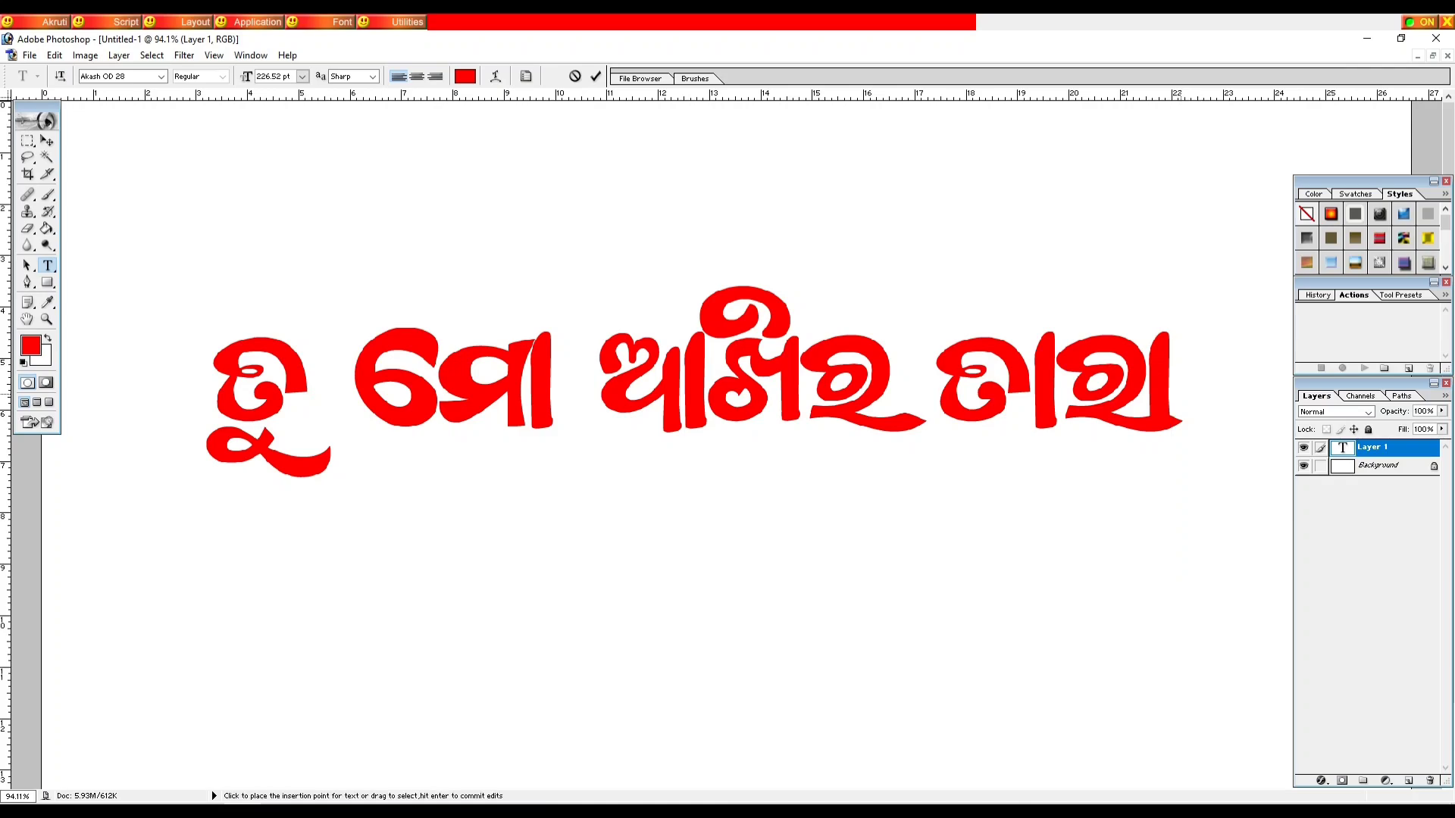
- Preview the whole phrase "ତୁ ମୋ ଆଖିର ତାରା" in the font Akash OD 26
{"action": "key", "text": "ctrl+a"}
{"action": "left_click", "coordinate": [161, 76]}
{"action": "left_click", "coordinate": [115, 113]}
{"action": "left_click", "coordinate": [1015, 395]}
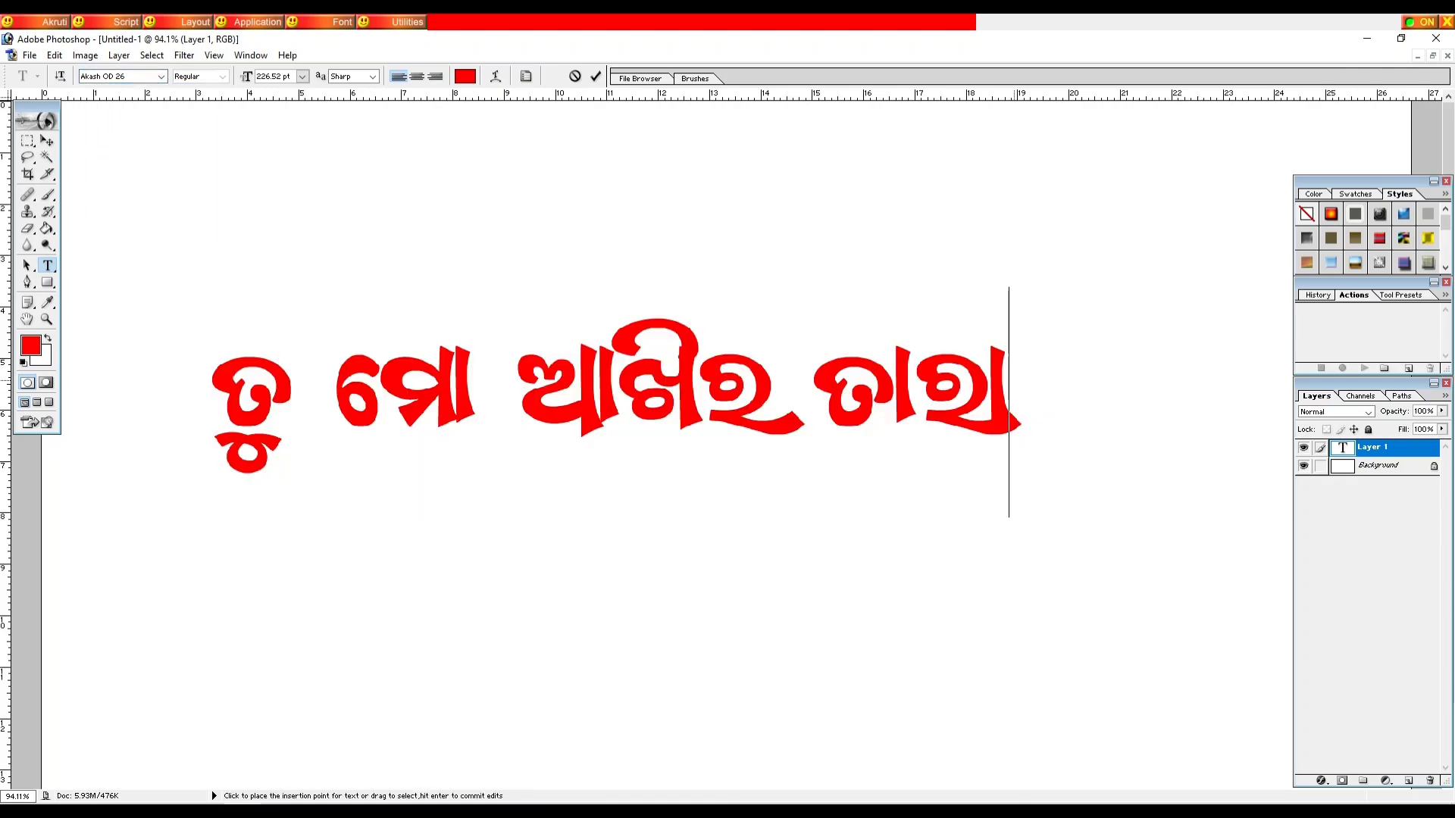
- Set the whole phrase in Akash OD 25 and move the text to the left on the canvas
{"action": "left_click_drag", "start_coordinate": [1015, 396], "coordinate": [1002, 396]}
{"action": "key", "text": "ctrl+a"}
{"action": "left_click", "coordinate": [162, 76]}
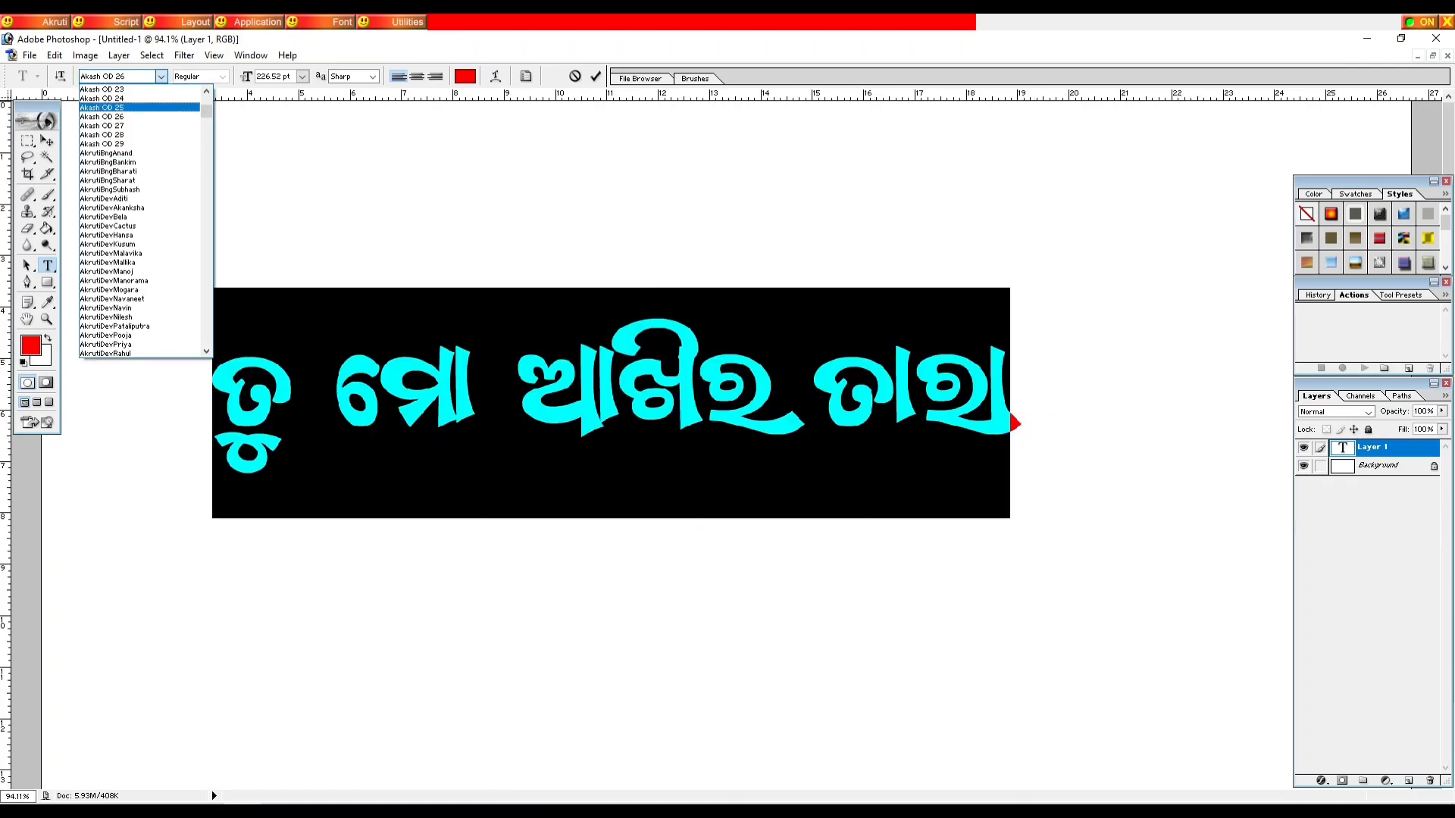
{"action": "left_click", "coordinate": [115, 118]}
{"action": "left_click_drag", "start_coordinate": [719, 606], "coordinate": [647, 610]}
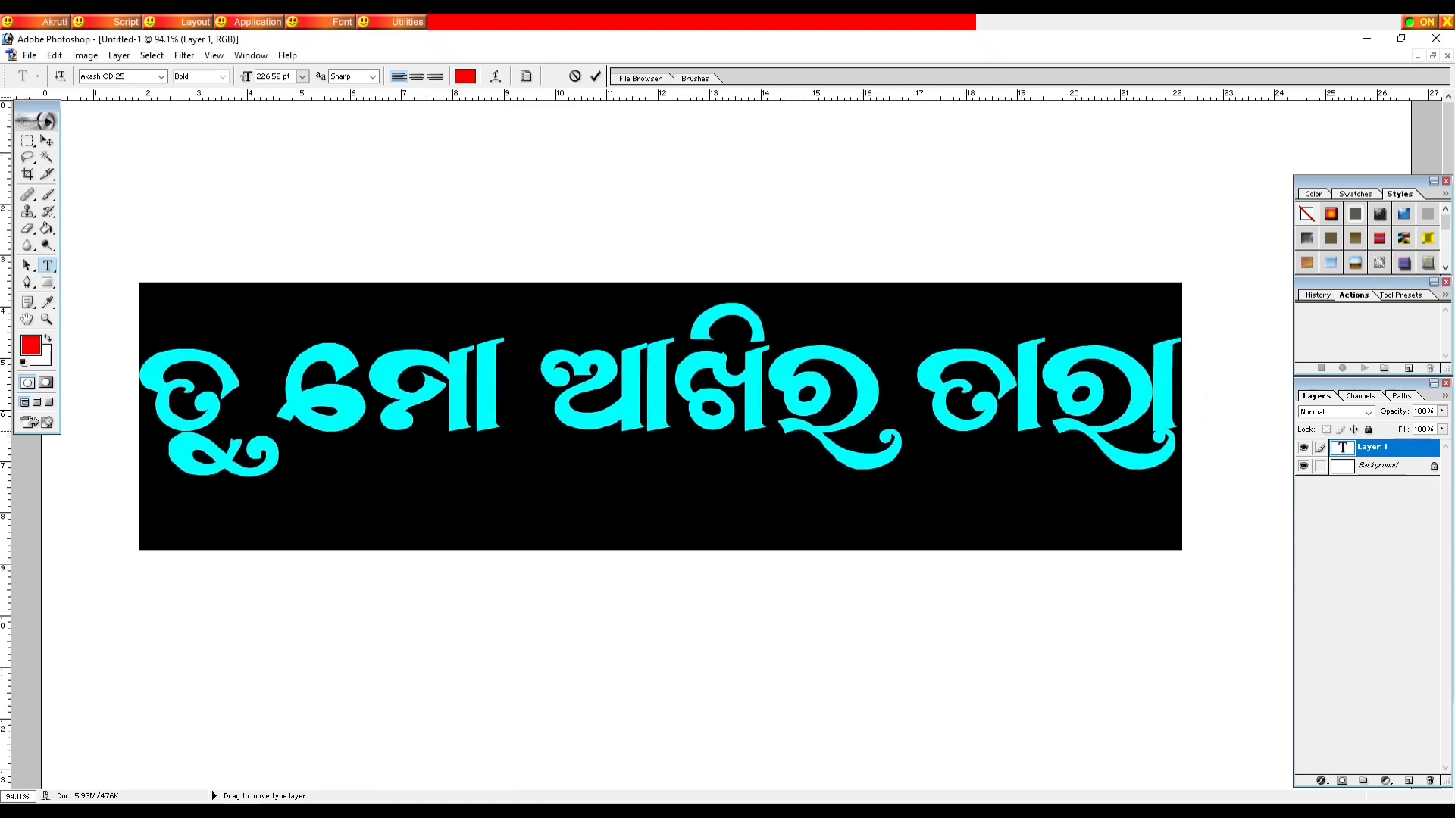
- Set the font of the whole phrase back to Akash OD 26
{"action": "left_click", "coordinate": [1186, 419]}
{"action": "key", "text": "ctrl+a"}
{"action": "left_click", "coordinate": [161, 76]}
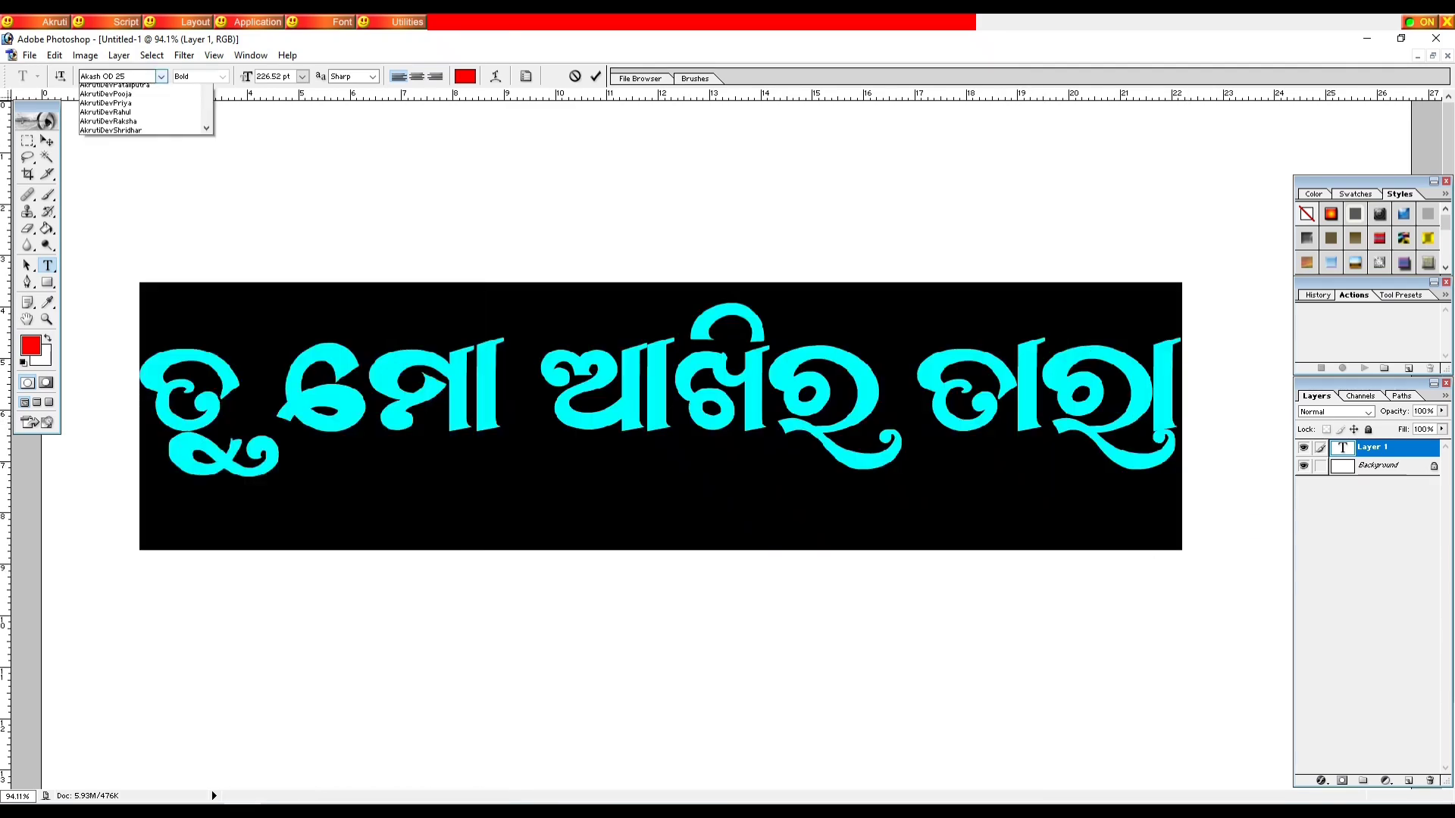
{"action": "left_click", "coordinate": [101, 99]}
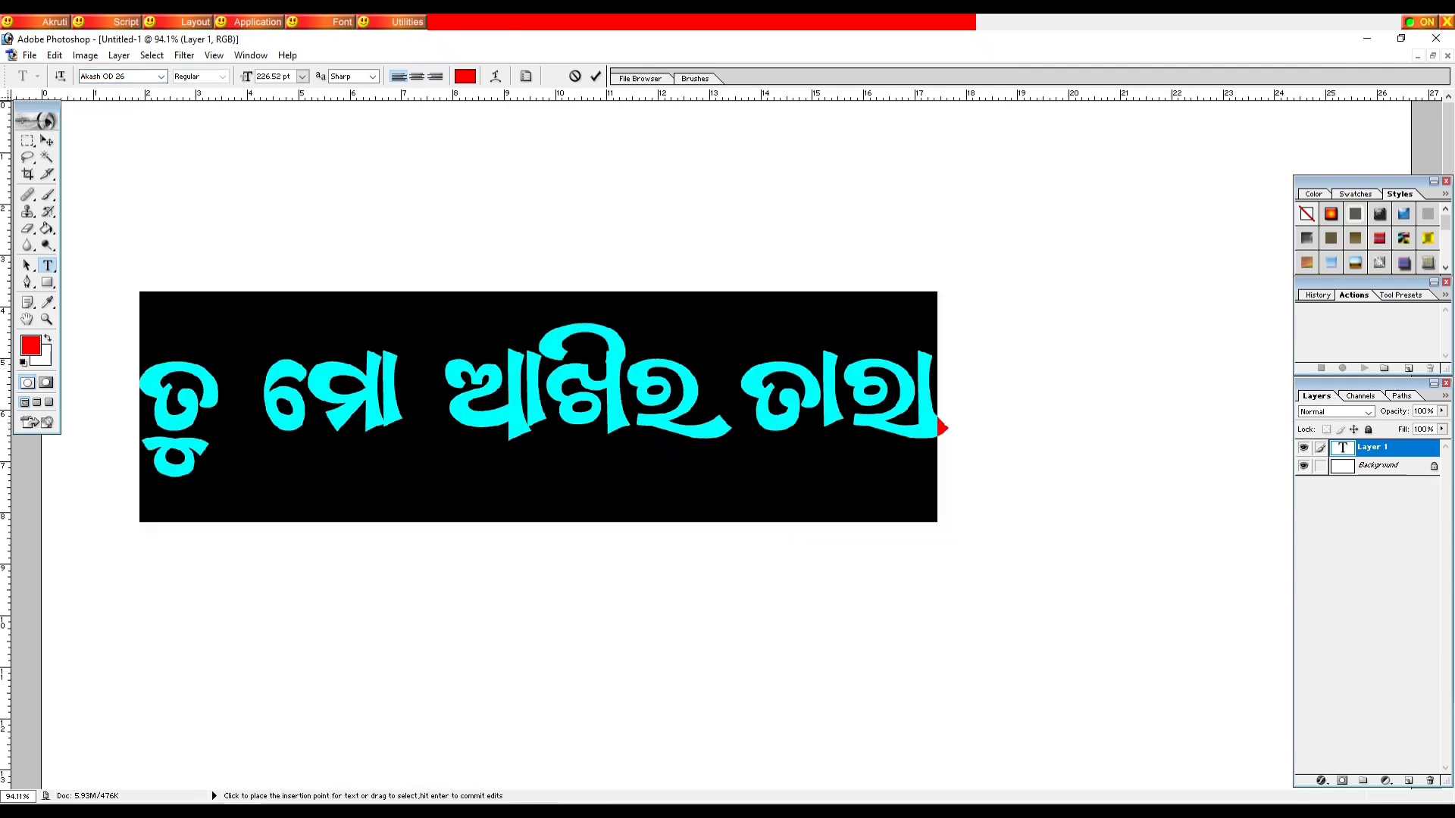